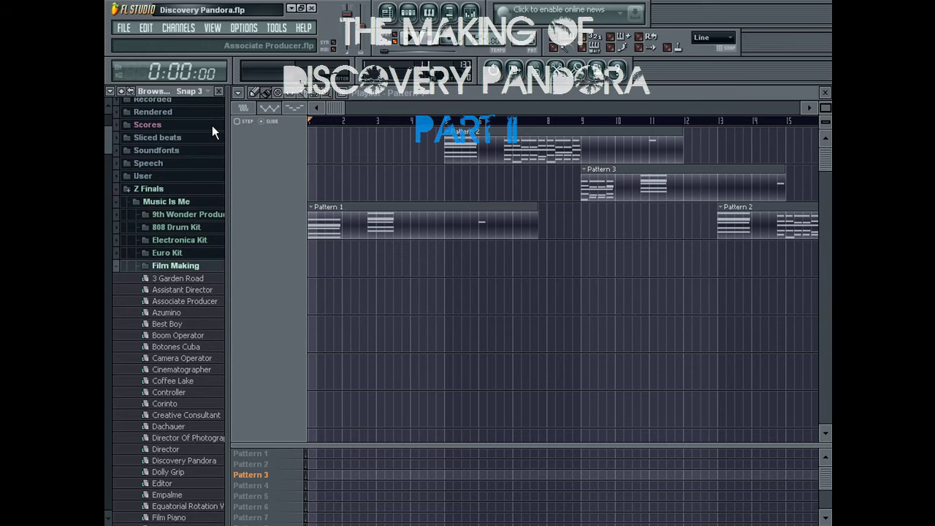
Place the audio clips Discovery Pandora at bar 1, Discovery Pandora2 at bars 5 and 13, and Discovery Pandora3 at bar 9 in the playlist
left_click_drag(106, 135, 148, 257)
scroll(154, 247, "up", 4)
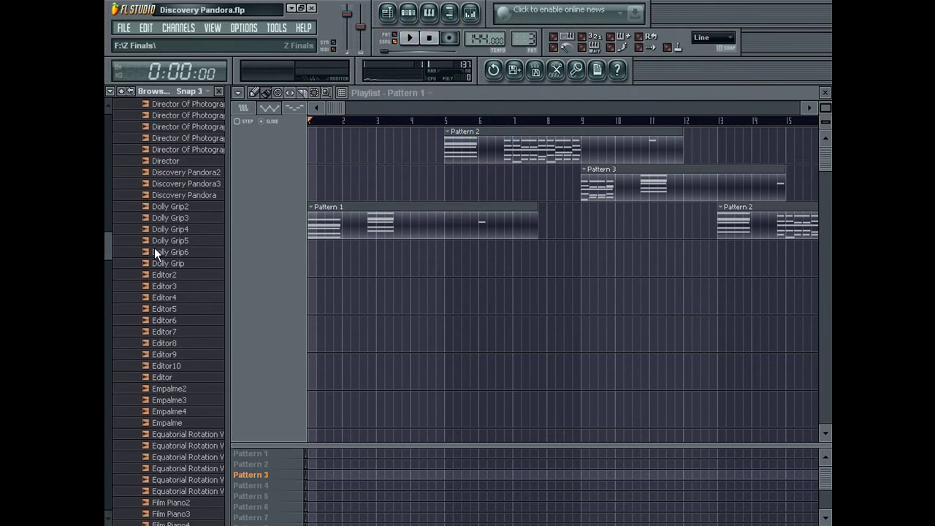
left_click(191, 197)
left_click_drag(307, 243, 310, 255)
left_click_drag(212, 174, 445, 304)
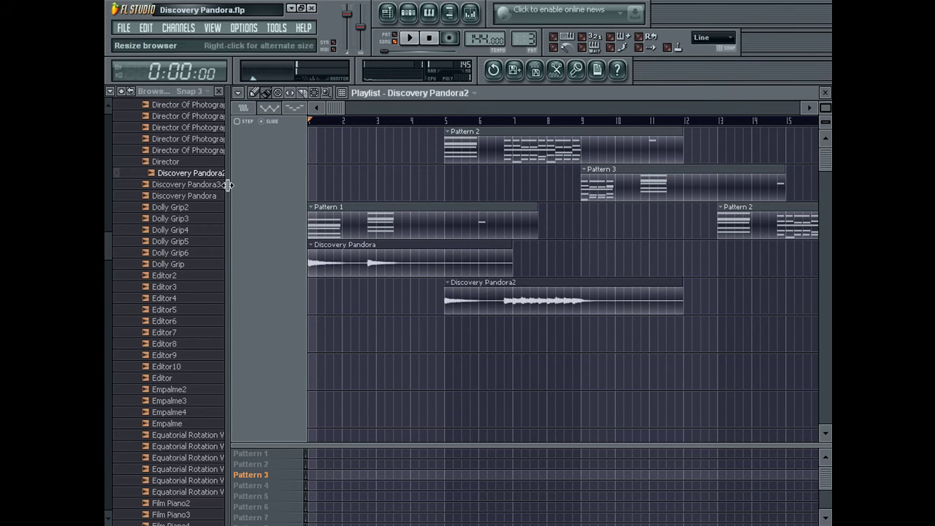
left_click_drag(215, 185, 439, 314)
left_click_drag(506, 341, 578, 336)
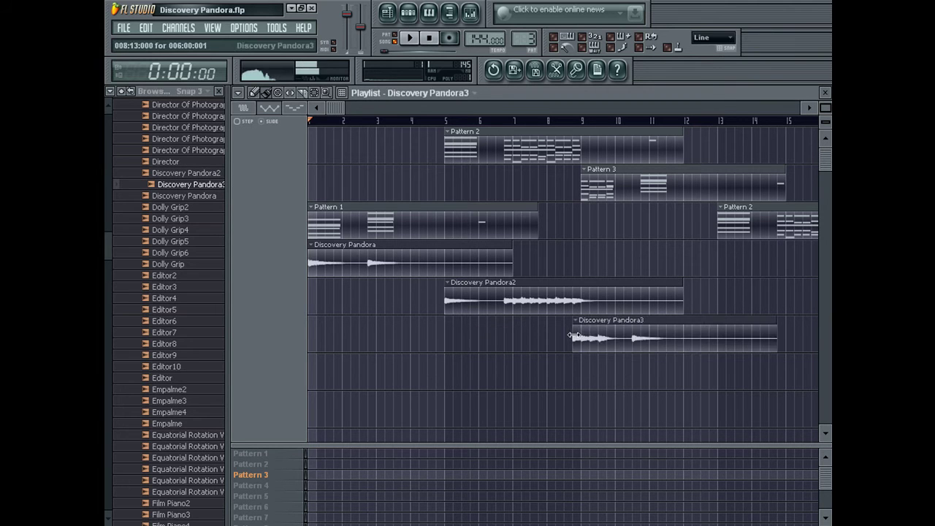
left_click(720, 307)
Slice the four Discovery Pandora audio clips at bars 5, 9, 13 and 17
left_click_drag(825, 109, 825, 115)
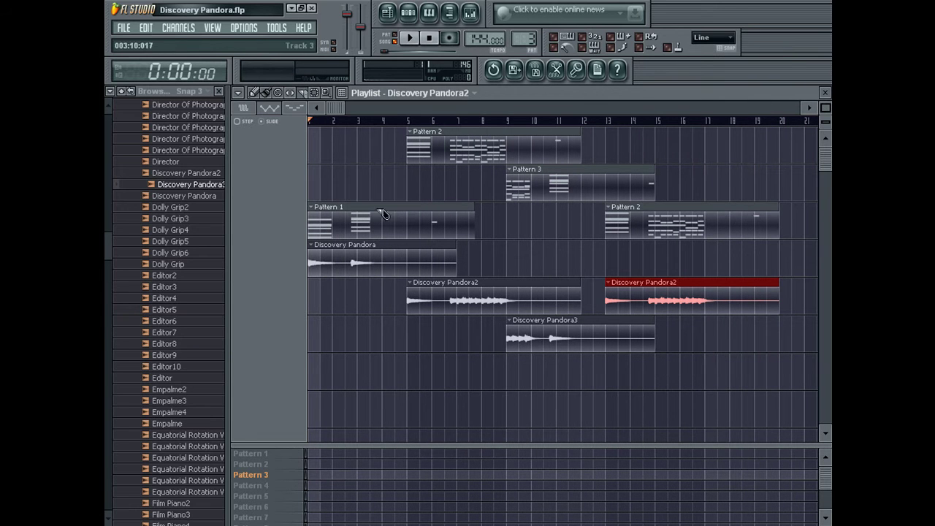
left_click_drag(407, 296, 413, 300)
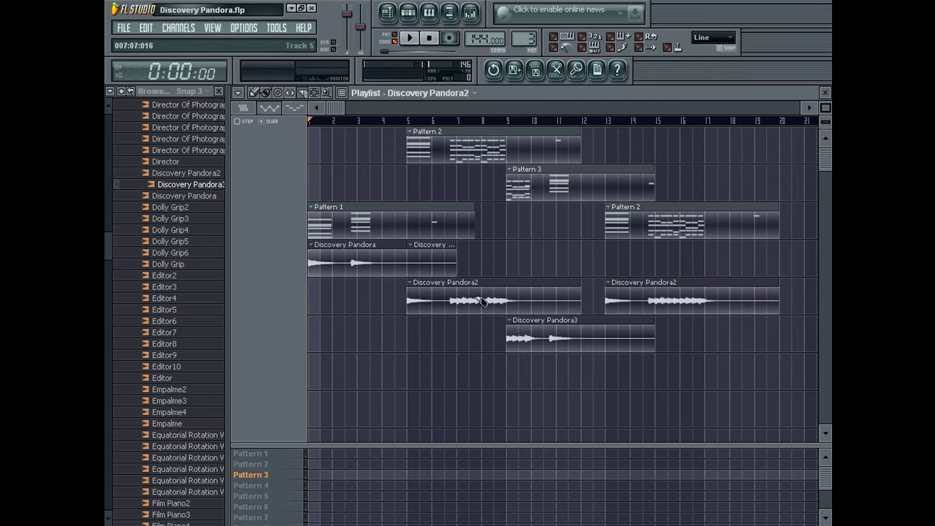
left_click_drag(509, 326, 510, 325)
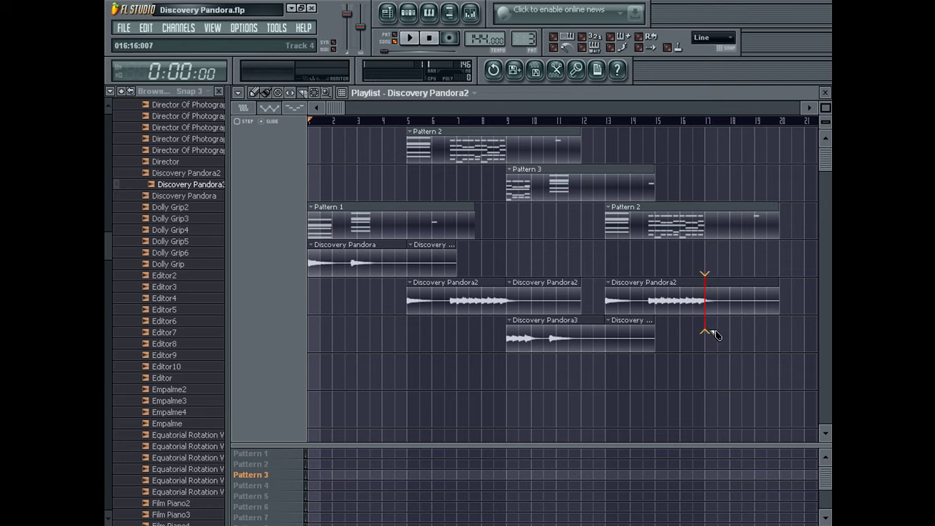
Delete the sliced-off tails and line up the remaining audio clips end to end on the fourth track
left_click(260, 94)
right_click(414, 259)
left_click_drag(411, 282, 411, 253)
right_click(541, 296)
left_click_drag(537, 318, 539, 249)
right_click(627, 332)
left_click_drag(633, 267, 633, 261)
right_click(773, 306)
Delete all Pattern 1, Pattern 2 and Pattern 3 clips from the playlist
right_click(719, 205)
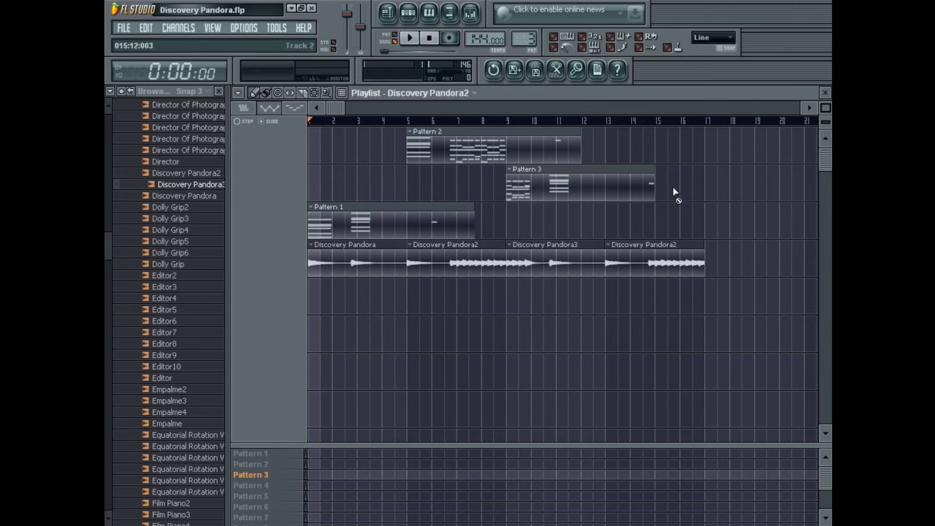
right_click(648, 184)
right_click(561, 134)
right_click(337, 205)
Move all audio clips together up to the first playlist track and clear the selection
key("ctrl+a")
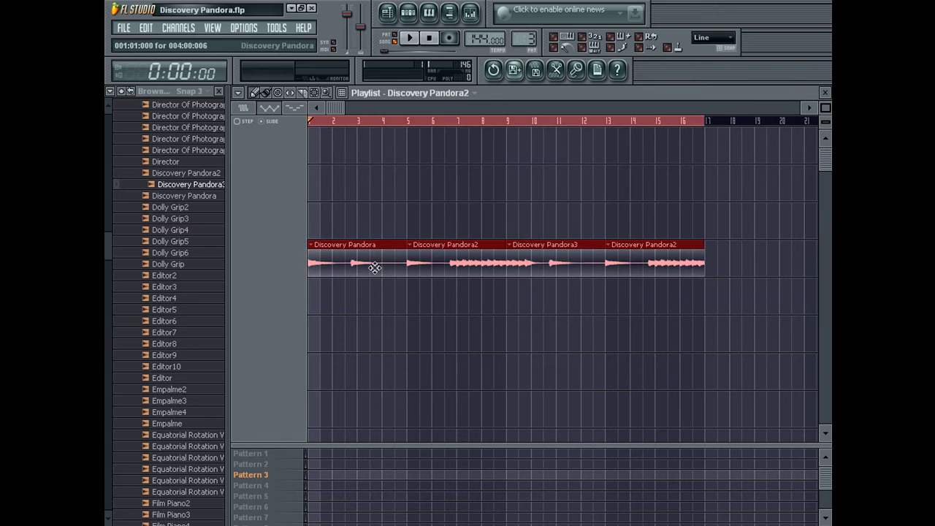
left_click_drag(372, 262, 378, 149)
left_click_drag(409, 110, 767, 114)
left_click_drag(826, 108, 565, 110)
left_click(365, 124, "ctrl")
Start song playback and select only the Hypersonic channel in the step sequencer
key("space")
key("F5")
left_click(272, 199)
left_click(268, 214)
right_click(239, 252)
left_click(244, 256)
right_click(244, 257)
left_click(250, 263)
left_click(299, 253)
left_click(300, 254)
key("ctrl+x")
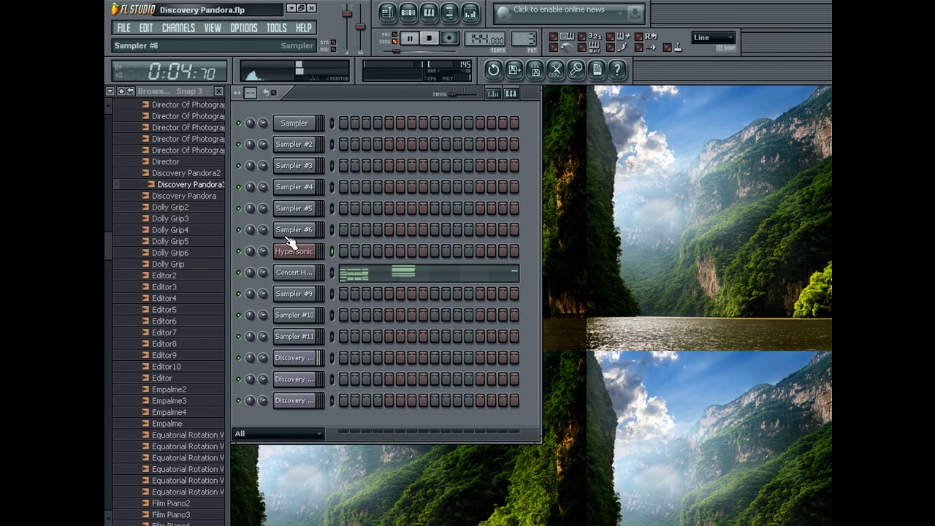
Switch to the empty pattern 4
key("Left")
key("Left")
key("Right")
key("Right")
key("Right")
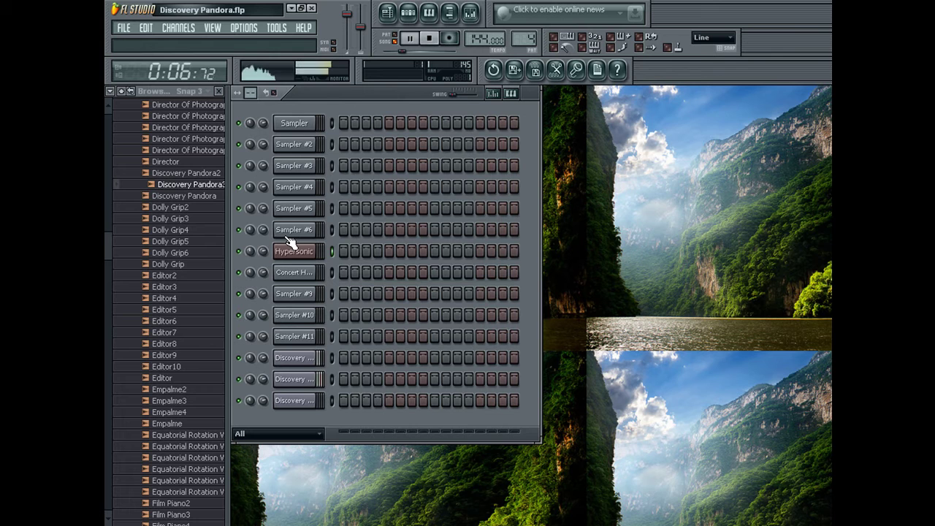
Open the Hypersonic channel settings, enable playing notes from the typing keyboard and set the root note to C4
left_click(294, 251)
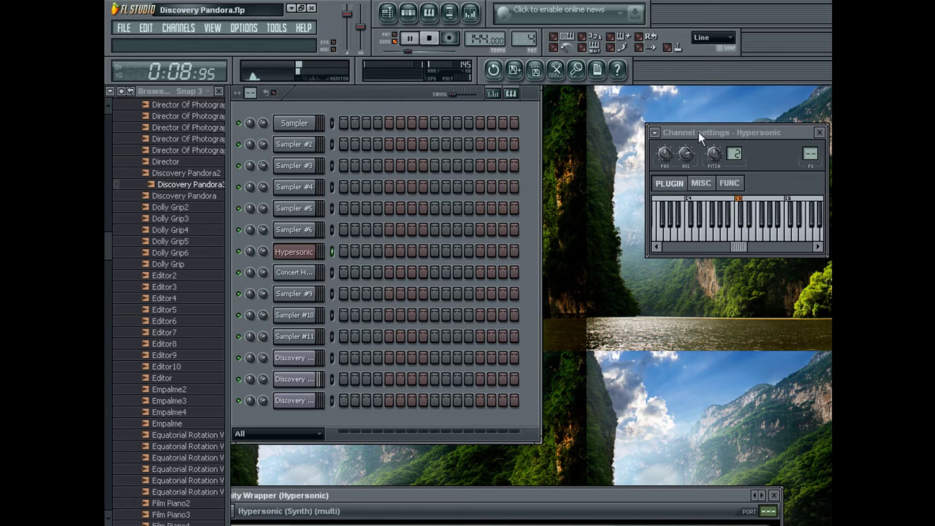
left_click(553, 37)
right_click(682, 229)
Try out melody notes on Hypersonic over the playing song and bring its patch window into view
key("q")
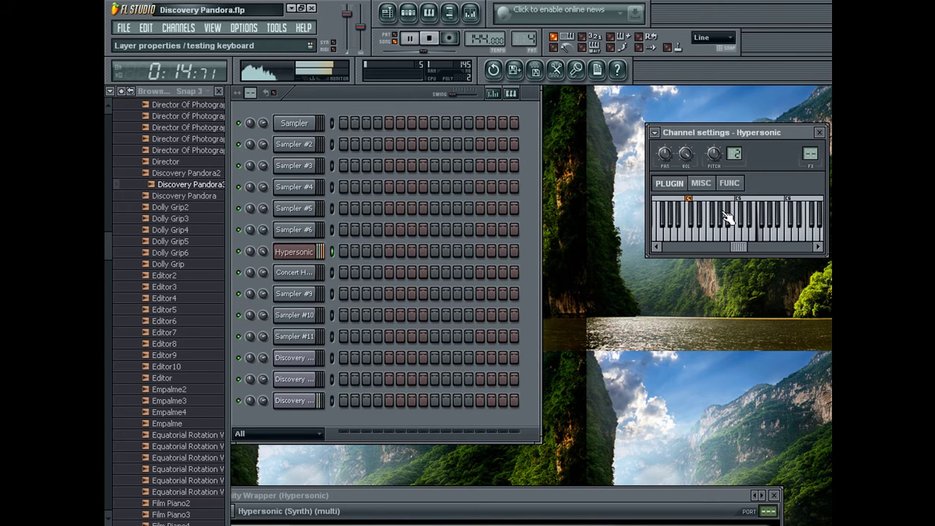
key("w")
key("r")
key("t")
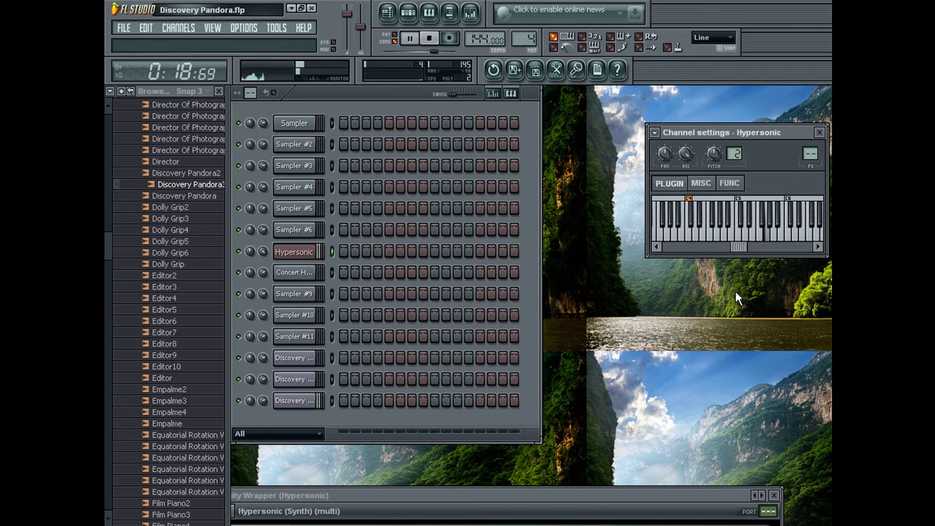
left_click_drag(636, 494, 696, 272)
key("r")
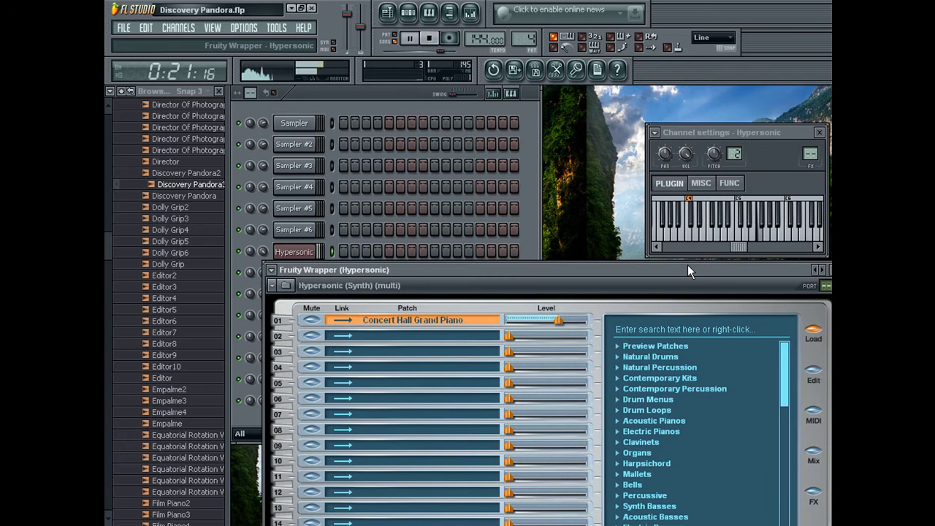
Play the arranged audio clips from the playlist in song mode, then return to the step sequencer
left_click(402, 89)
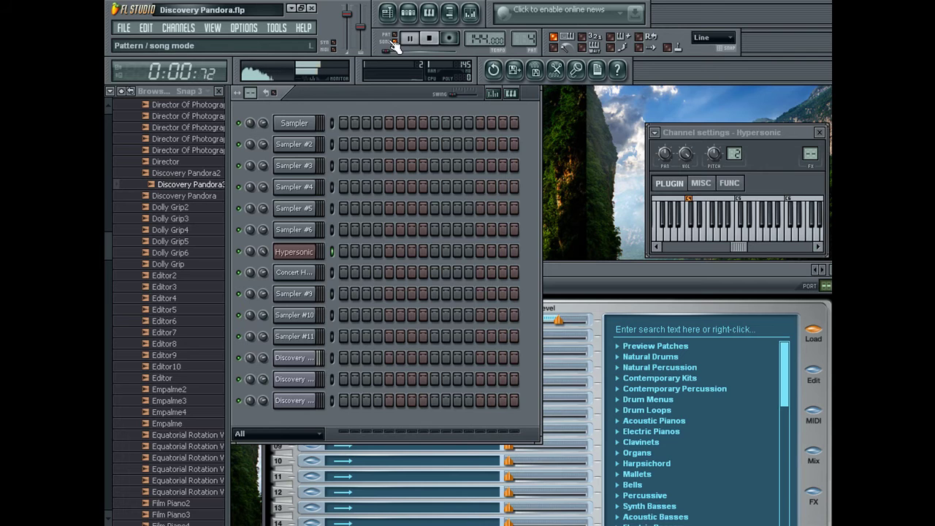
left_click(387, 12)
left_click_drag(825, 108, 313, 107)
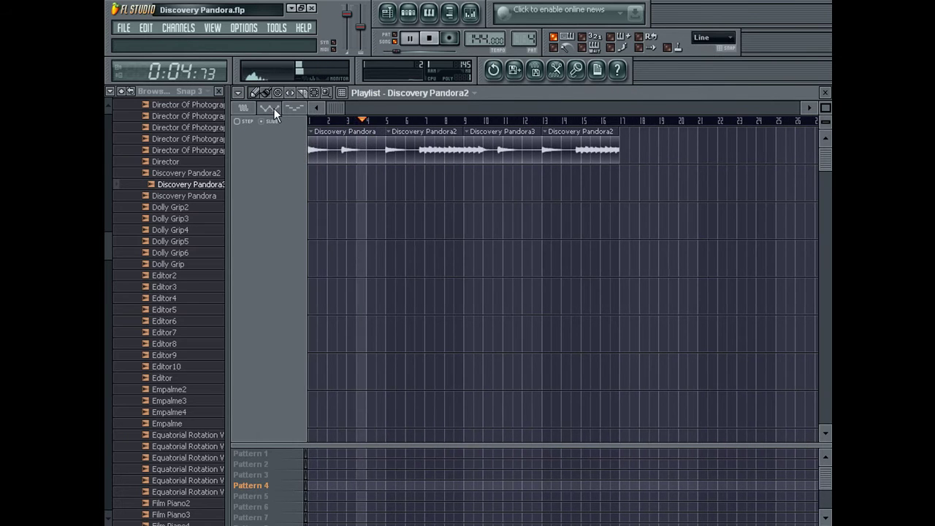
left_click(606, 121)
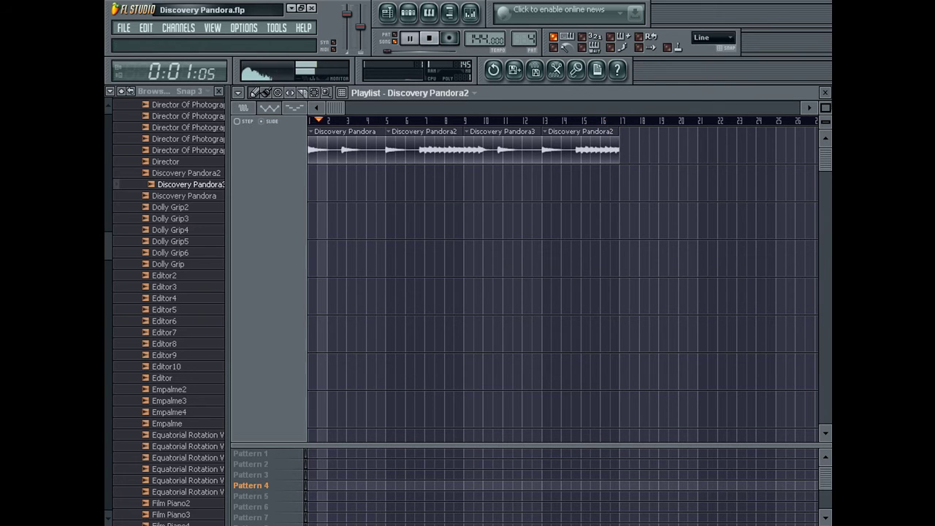
left_click(825, 93)
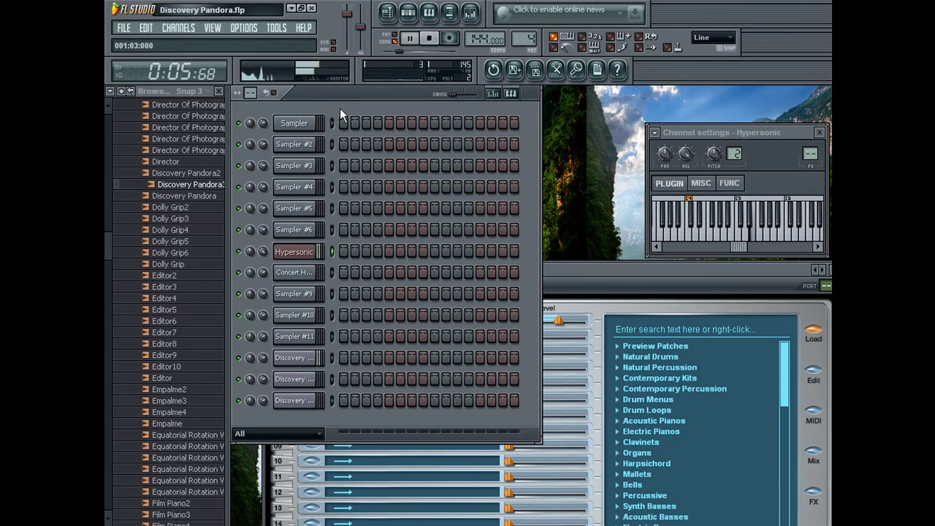
Record a Hypersonic melody into pattern 4 over the song with the metronome on, discarding the first take
key("space")
key("space")
left_click(451, 41)
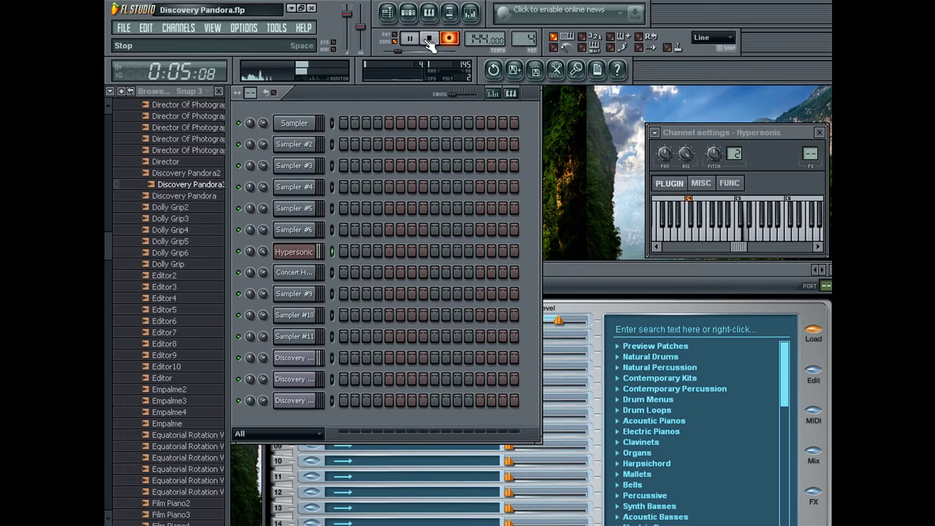
left_click(429, 39)
key("space")
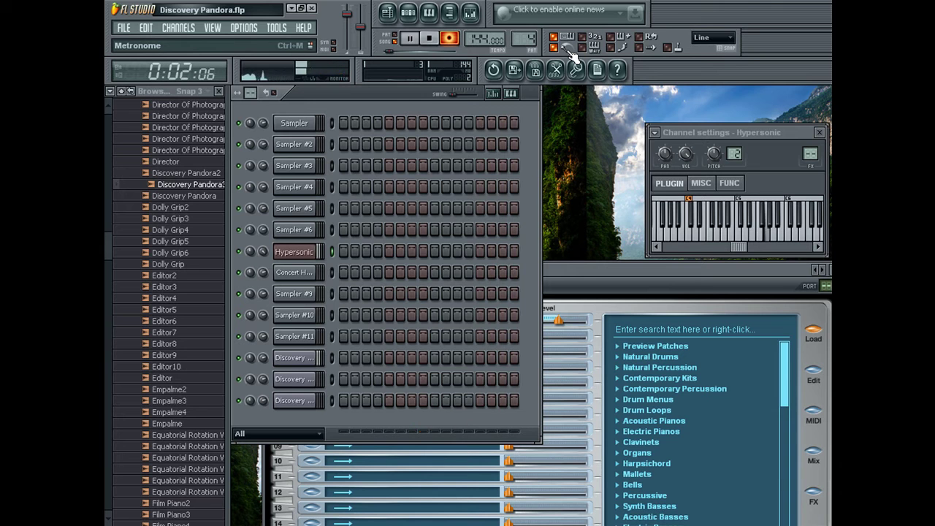
key("ctrl+z")
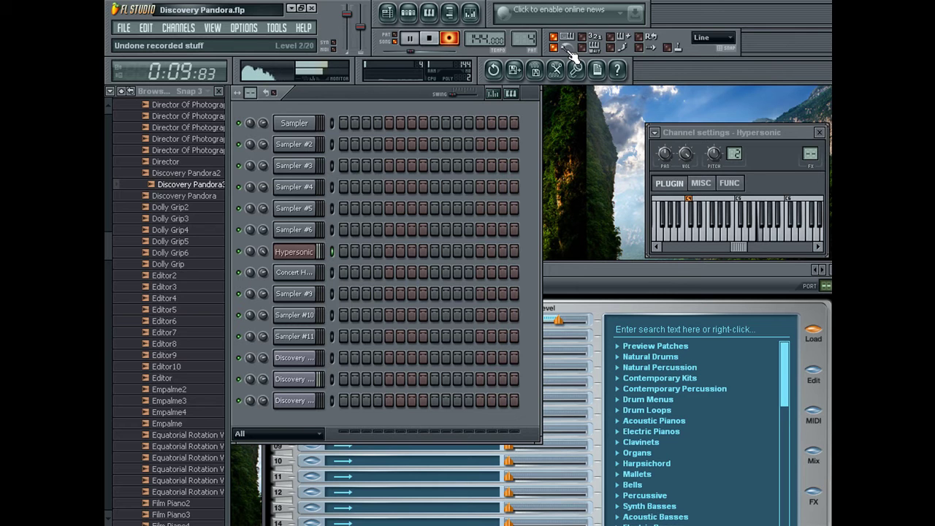
left_click(431, 39)
left_click(445, 37)
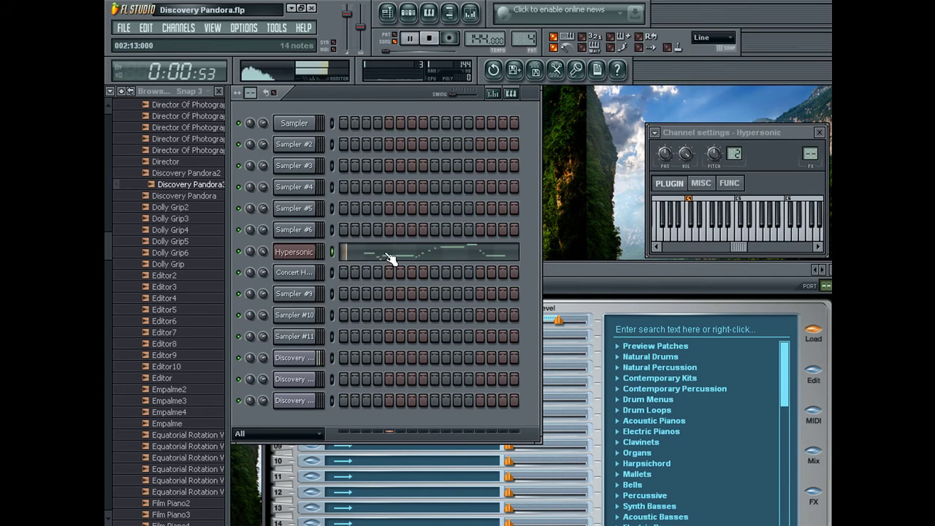
Open the recorded Hypersonic melody in the piano roll and shift the D5 and long F5 notes in bar 2 slightly later
left_click(397, 252)
left_click_drag(343, 293, 360, 317)
key("space")
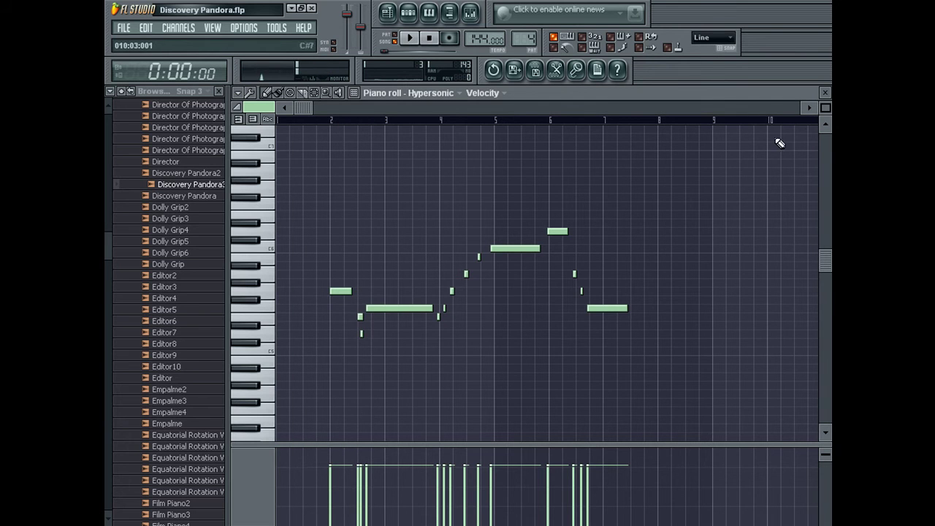
left_click_drag(825, 108, 825, 101)
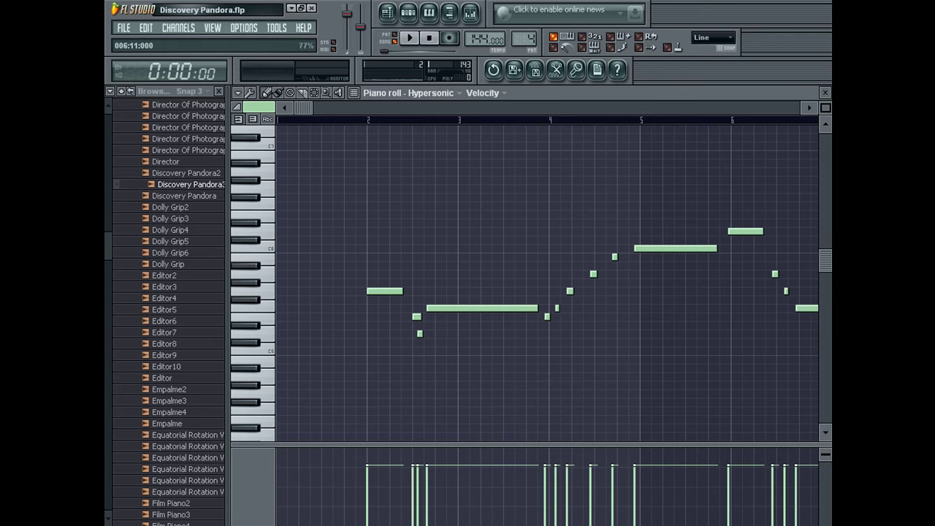
left_click_drag(431, 309, 428, 334)
key("space")
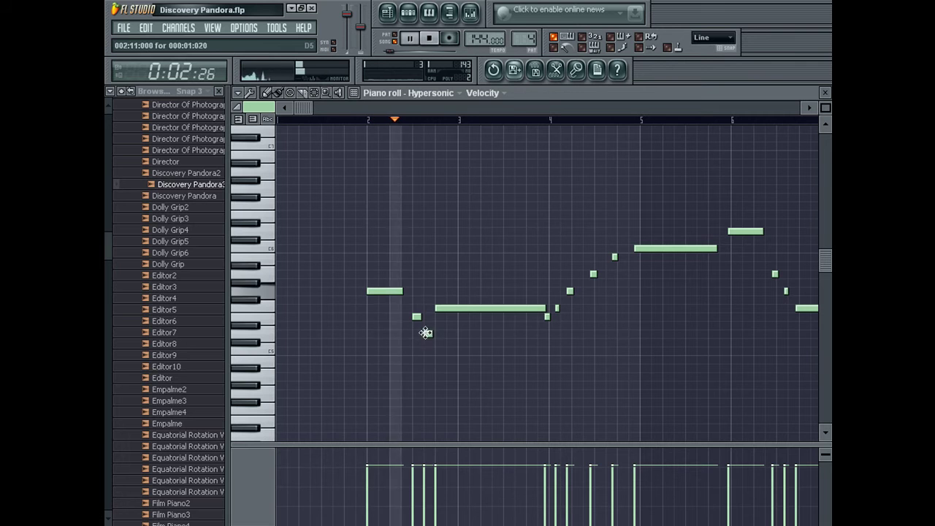
key("space")
Replace the two short notes before the long F5 in bar 2 with a short F5 followed by a short E5
right_click(421, 334)
left_click(427, 316)
key("space")
right_click(427, 317)
left_click(416, 308)
right_click(417, 325)
left_click(428, 317)
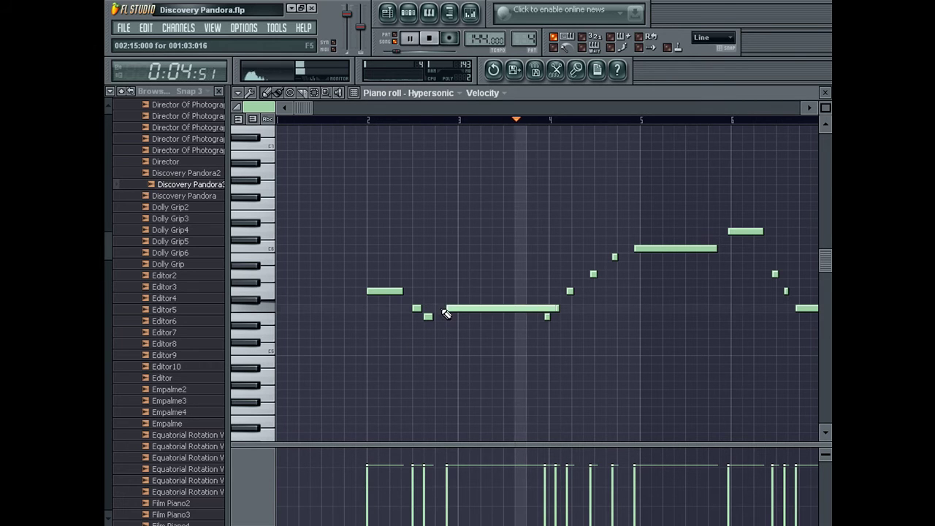
Re-enter the rising run E5, F5, G5, A5, B5 from bar 4 and the long C6 at bar 5, aligned to the grid
right_click(548, 317)
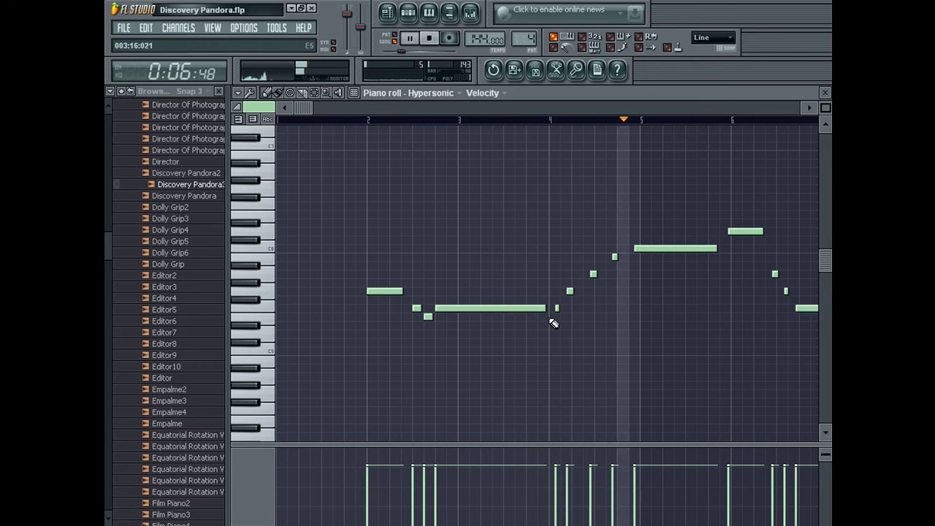
left_click(551, 317)
right_click(558, 309)
left_click(562, 309)
right_click(568, 292)
left_click(574, 291)
right_click(592, 274)
left_click(596, 274)
right_click(614, 257)
left_click(619, 258)
right_click(638, 249)
left_click(641, 249)
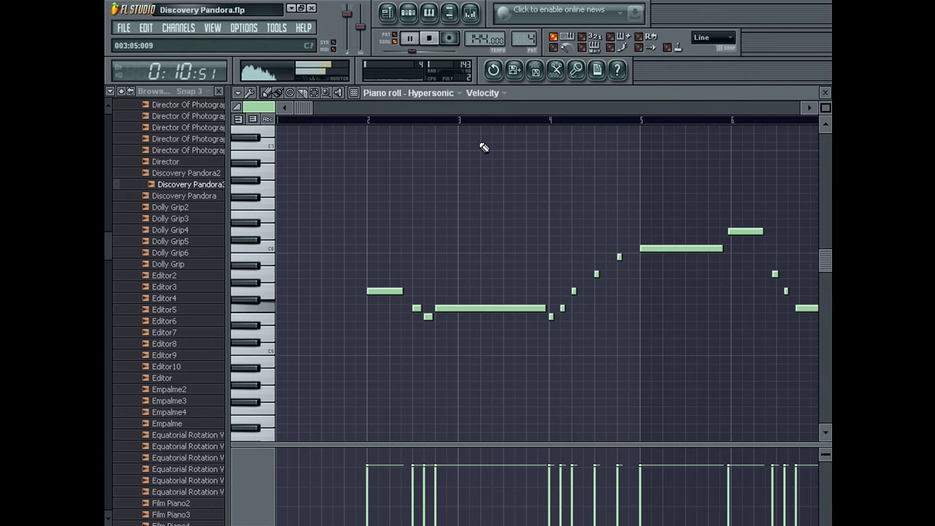
Re-enter the D6 at bar 6 and the descending A5, G5 and long F5 slightly later on the grid
left_click(475, 108)
key("space")
right_click(492, 232)
left_click(494, 232)
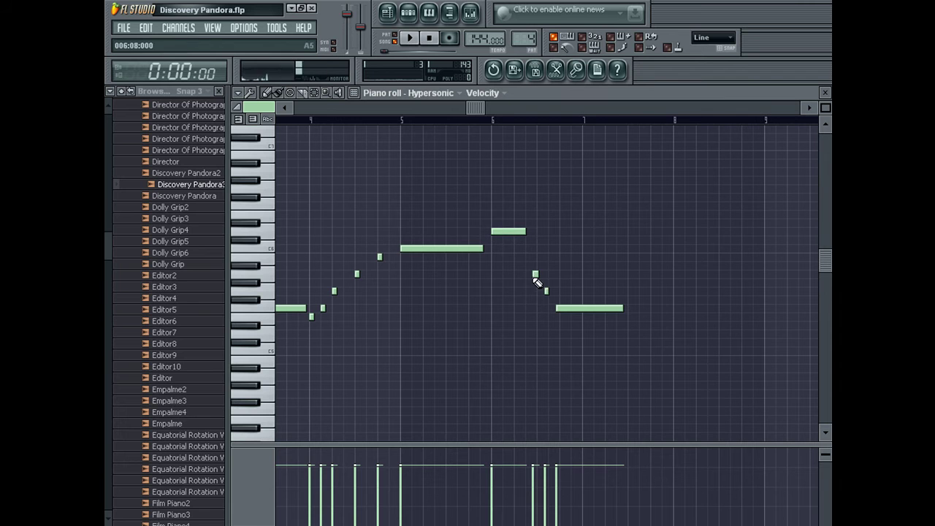
right_click(534, 274)
left_click(539, 274)
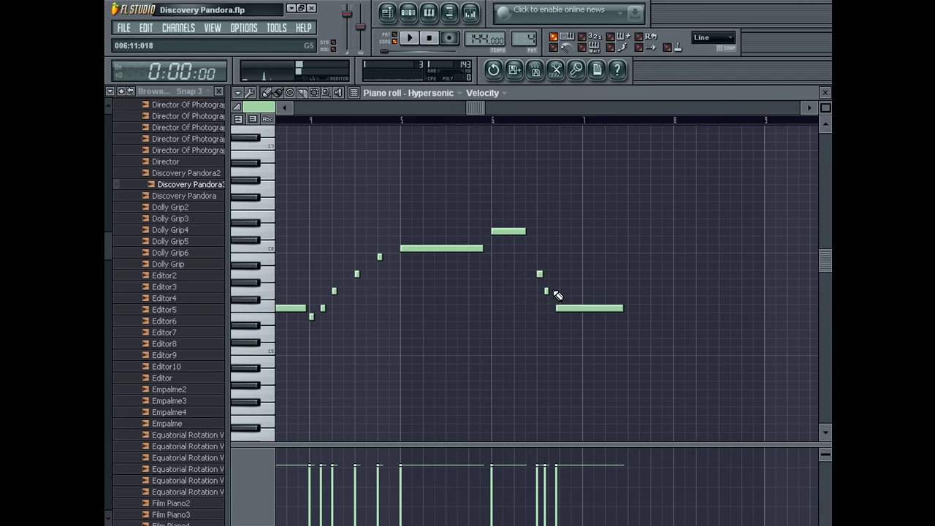
left_click(551, 291)
right_click(560, 308)
left_click(560, 308)
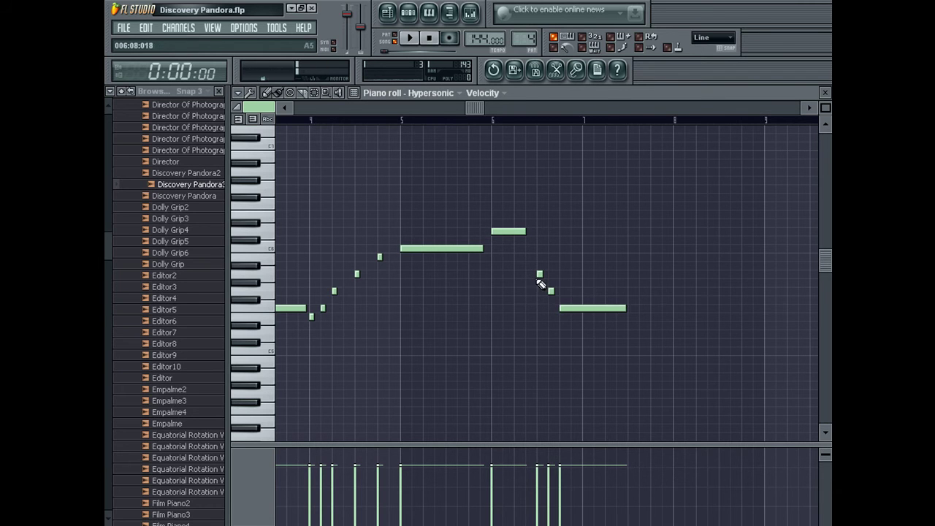
Play the song in the playlist with the Pattern 4 melody, looping the passage from bar 6 to bar 9
key("F7")
left_click(316, 252)
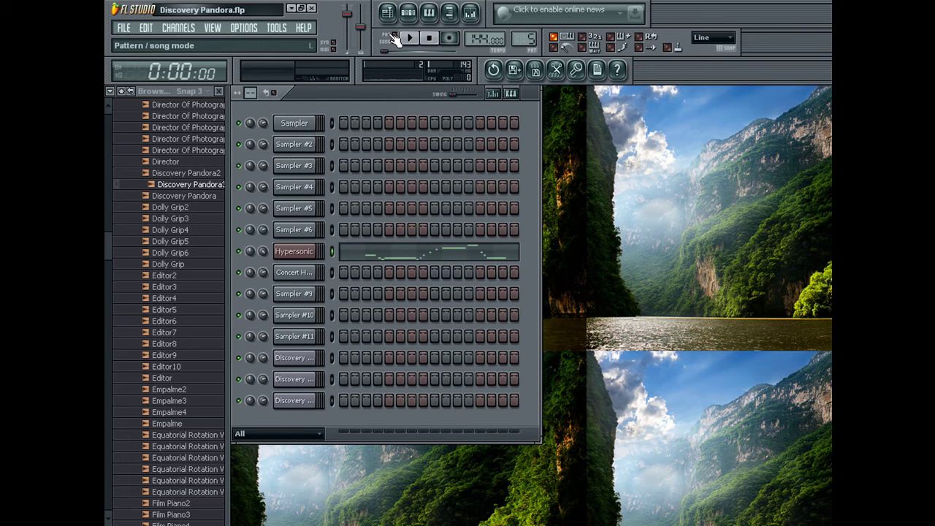
left_click(479, 254)
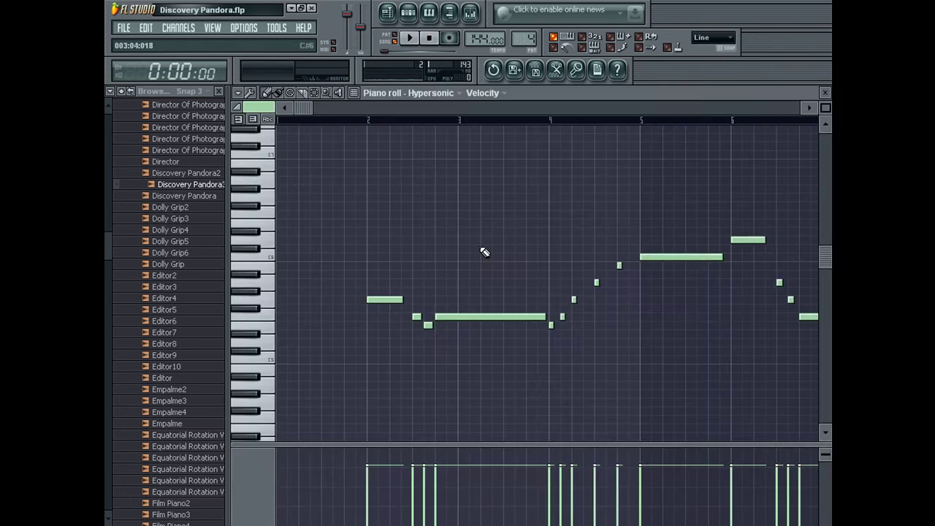
key("space")
left_click(388, 13)
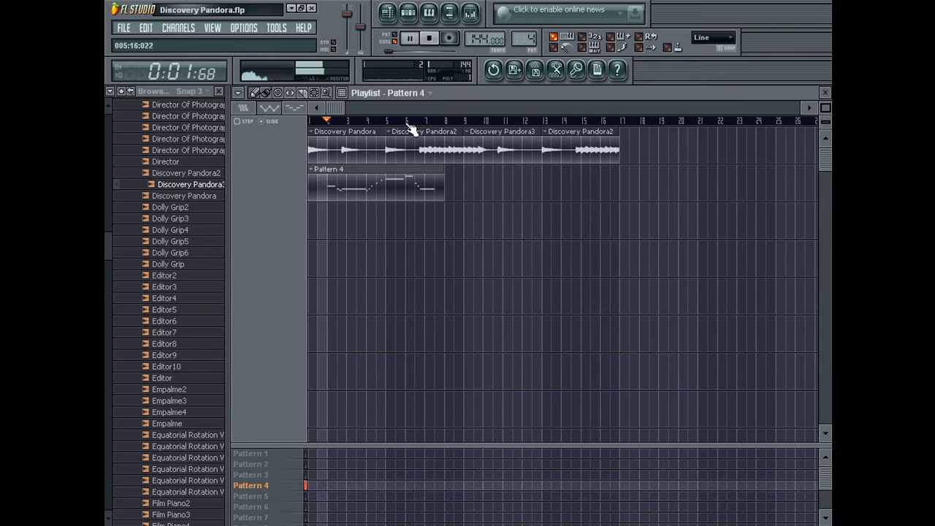
left_click_drag(406, 125, 464, 131)
key("ctrl+d")
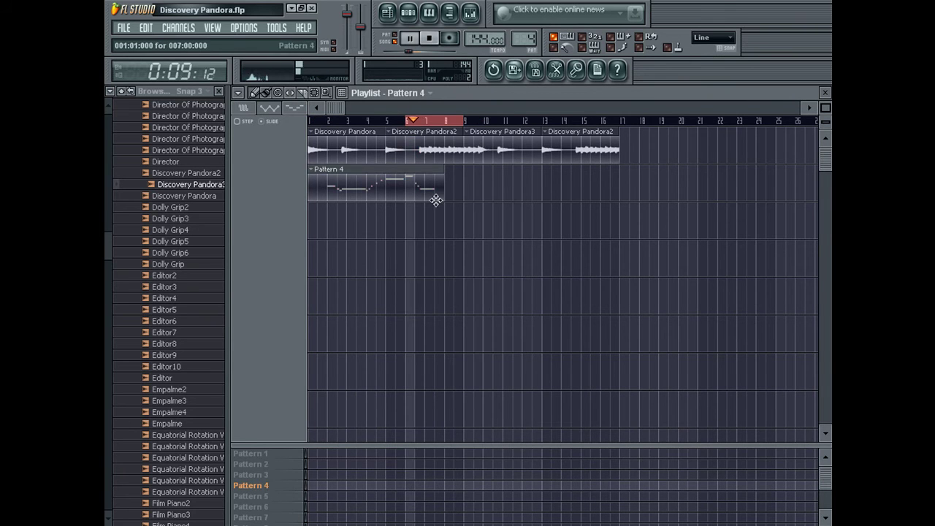
Change the notes following the D6 in bar 6 of Pattern 4 to a short G5, a short F5 and a long G5
double_click(426, 187)
key("space")
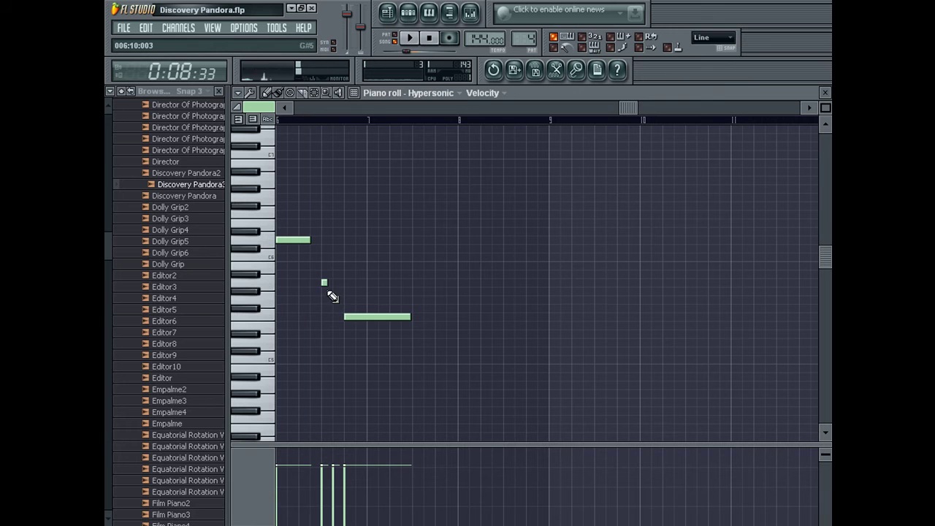
left_click_drag(323, 283, 363, 300)
key("space")
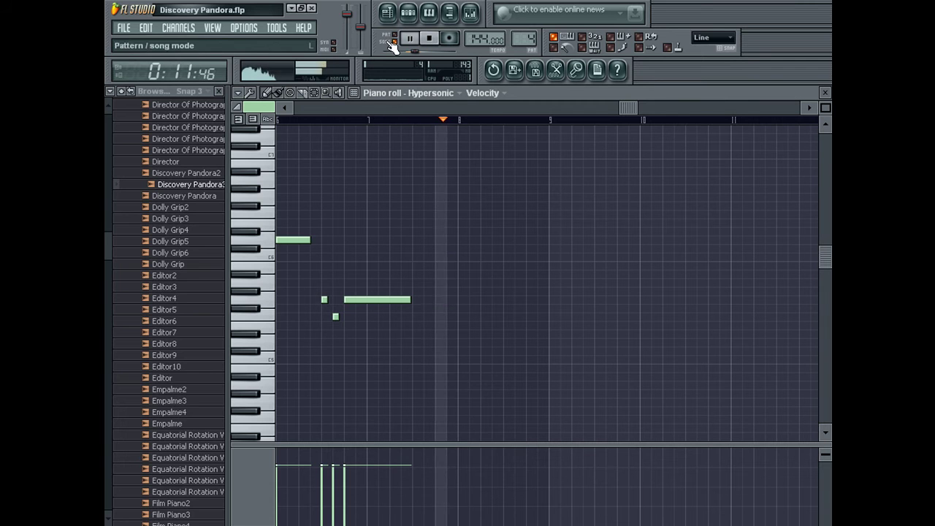
Duplicate the D6, G5, F5, G5 phrase so it starts late in bar 7, and add a short D#6 just before the copy
left_click_drag(381, 122, 300, 122)
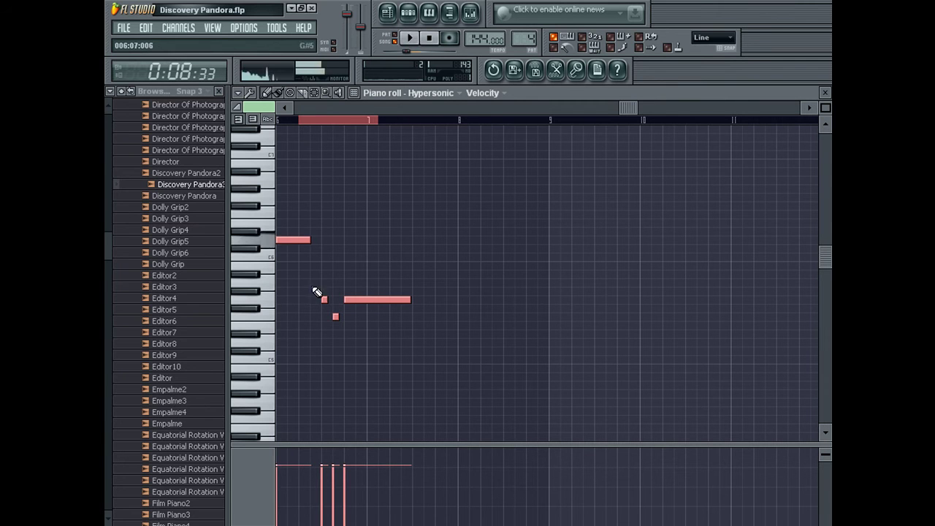
left_click_drag(296, 243, 457, 246)
key("space")
left_click(428, 232)
key("space")
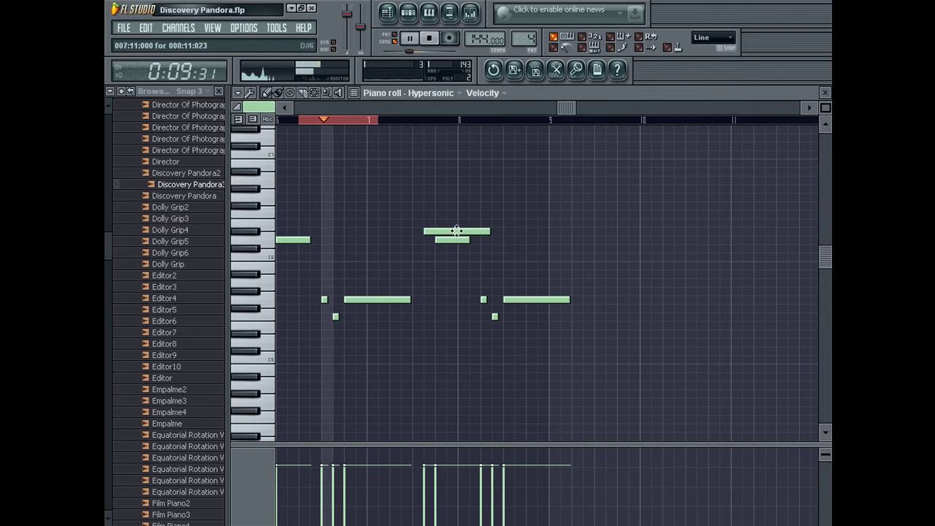
left_click_drag(488, 232, 431, 232)
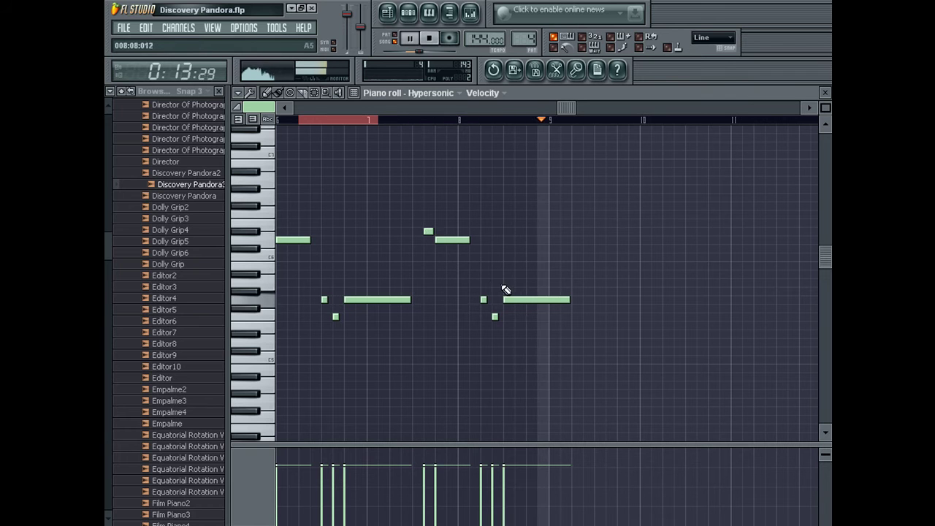
Clear the playlist's loop selection and add long F5 notes at 009:05 and 010:05 in Pattern 4
left_click(396, 42)
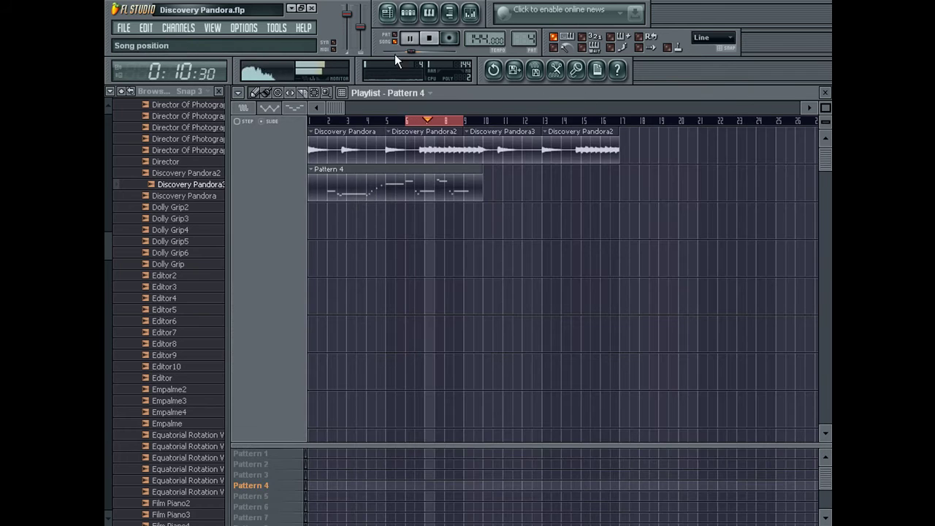
right_click(436, 121)
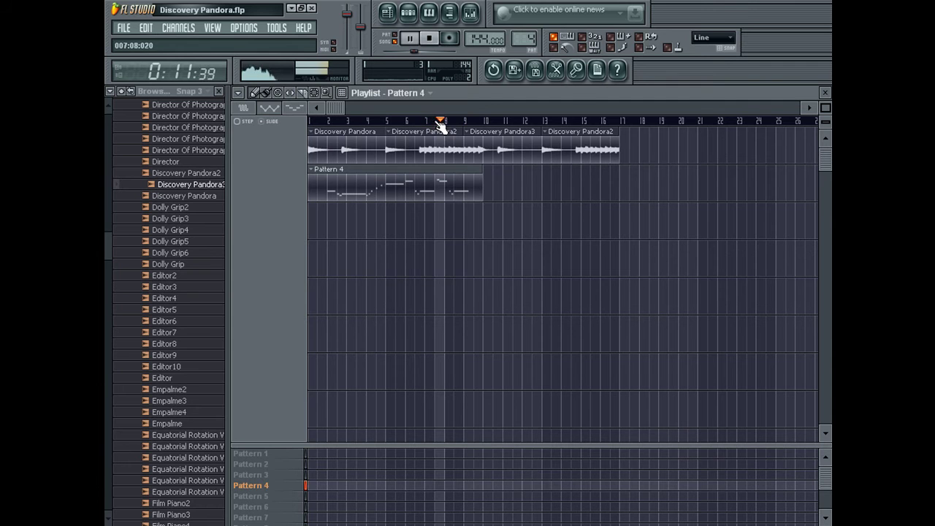
double_click(406, 182)
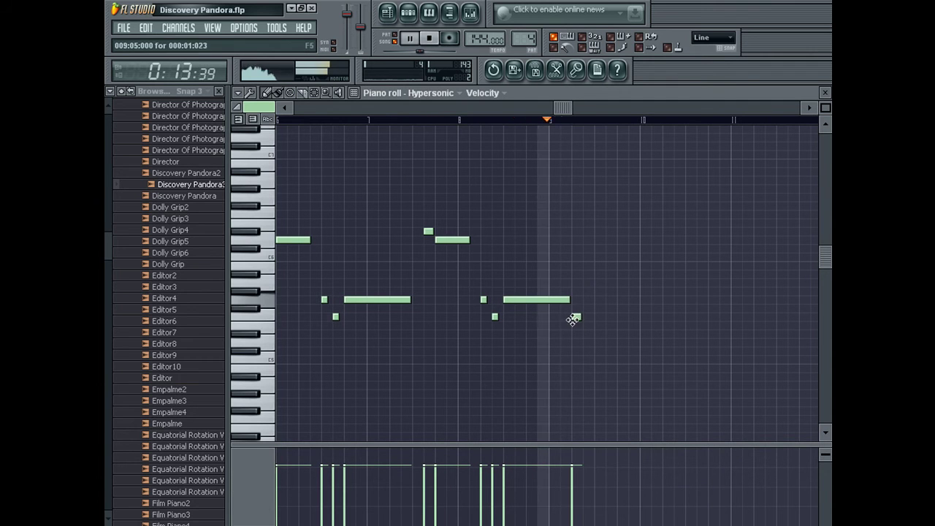
left_click(576, 316)
left_click(664, 317)
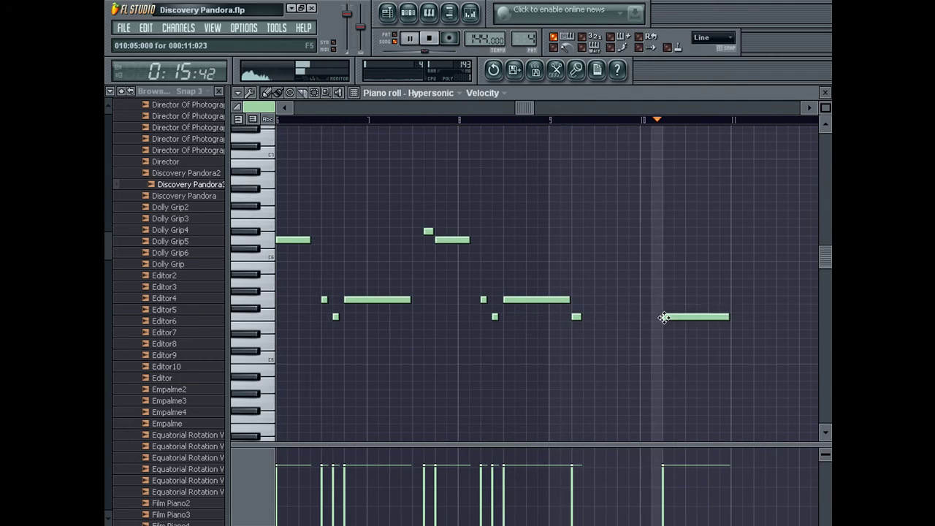
right_click(576, 317)
left_click(574, 317)
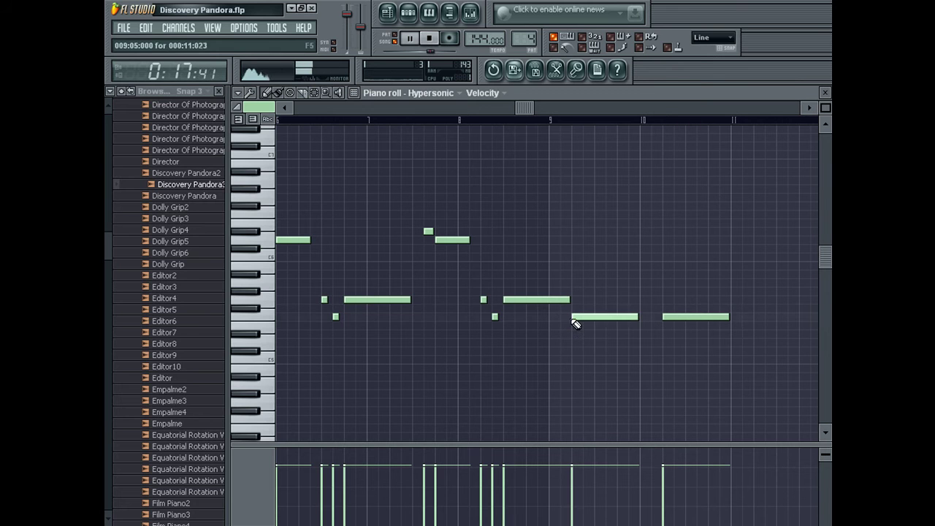
Duplicate all the playlist's audio clips and the Pattern 4 clip so the copies start at bar 17
left_click(389, 38)
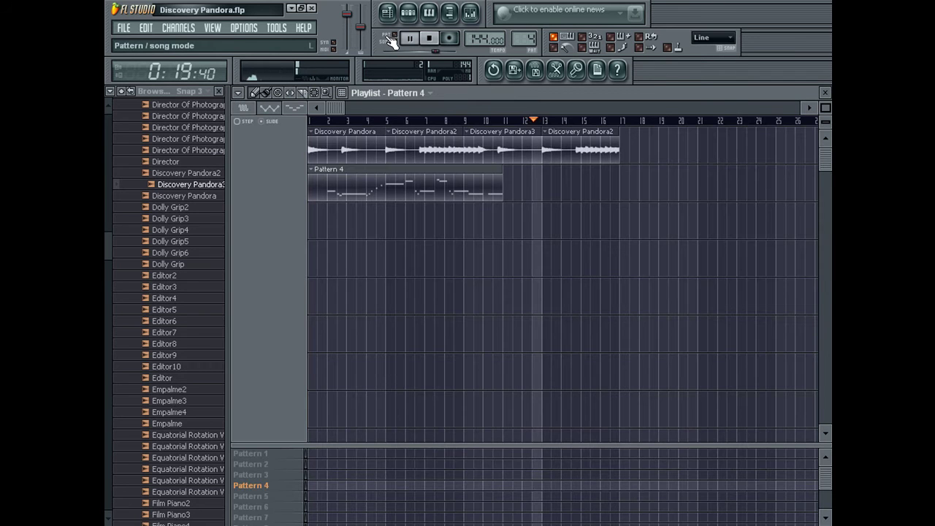
key("ctrl+a")
left_click_drag(584, 124, 739, 120)
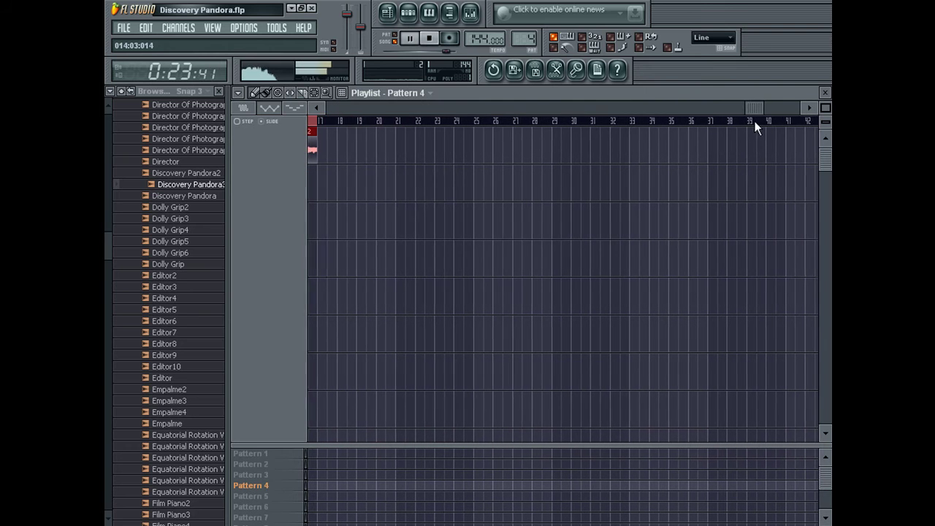
key("ctrl+b")
scroll(523, 39, "up", 1)
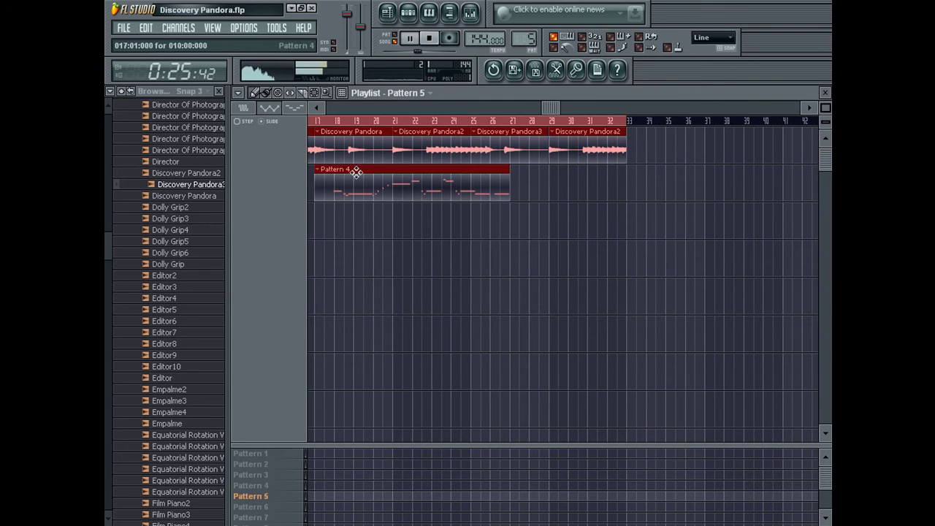
Replace the copied Pattern 4 clip at bar 17 with a Pattern 5 clip on the same track
left_click(317, 222)
right_click(346, 187)
left_click_drag(351, 218, 355, 176)
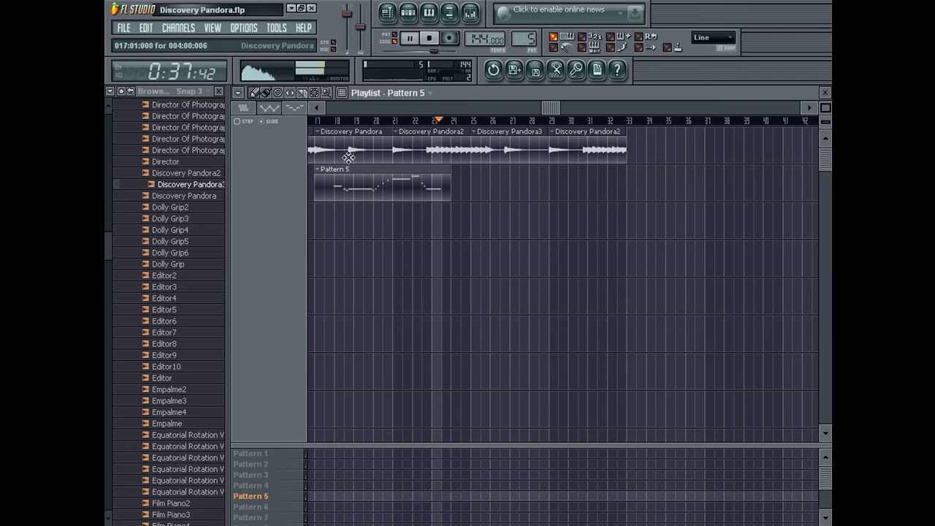
Duplicate Pattern 5's D6, A5, G5, long F5 phrase from bar 6 to the start of bar 8
double_click(419, 185)
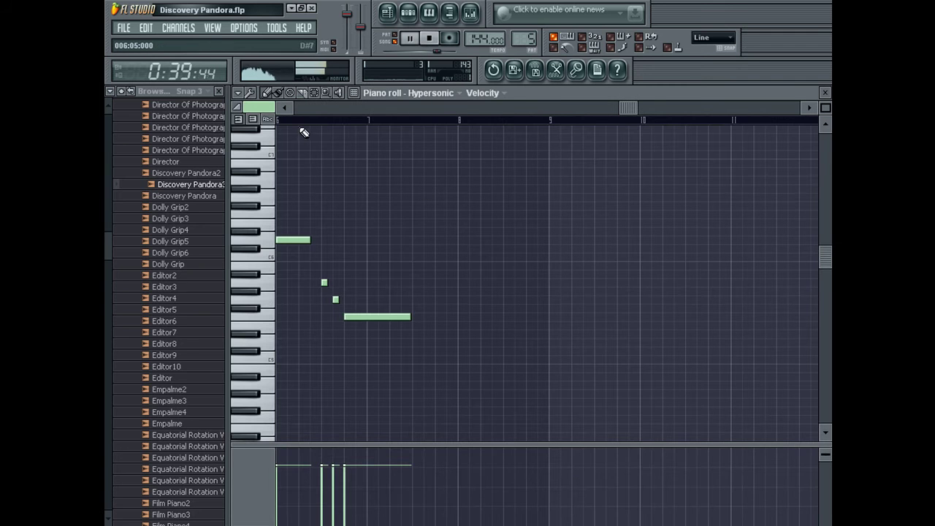
left_click_drag(305, 135, 453, 135)
left_click_drag(294, 238, 476, 240)
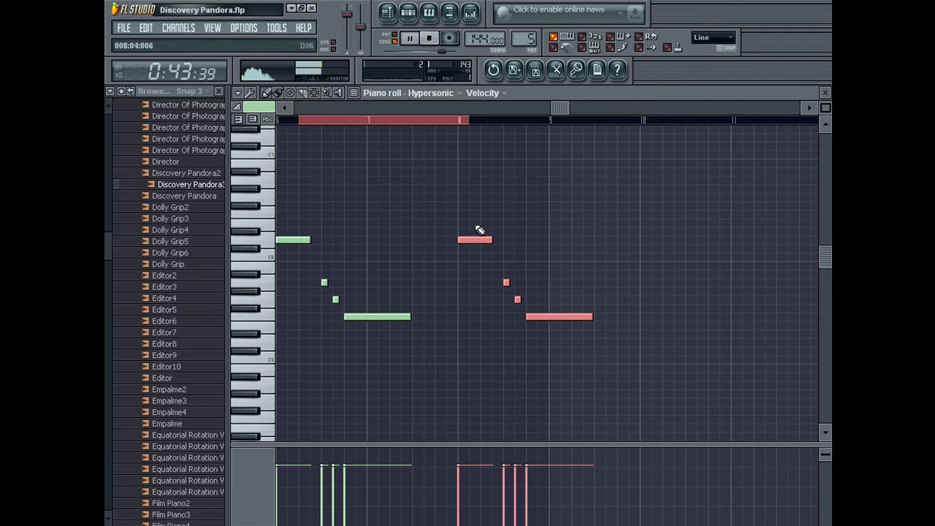
Play the passage from bar 22 and move the copied D6, A5, G5, F5 phrase slightly earlier, to 007:15
left_click(385, 41)
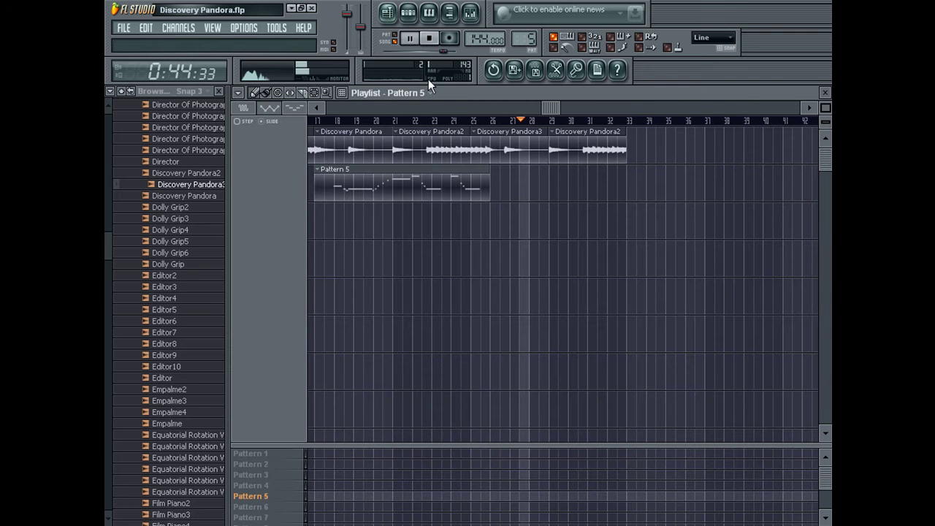
left_click(424, 120)
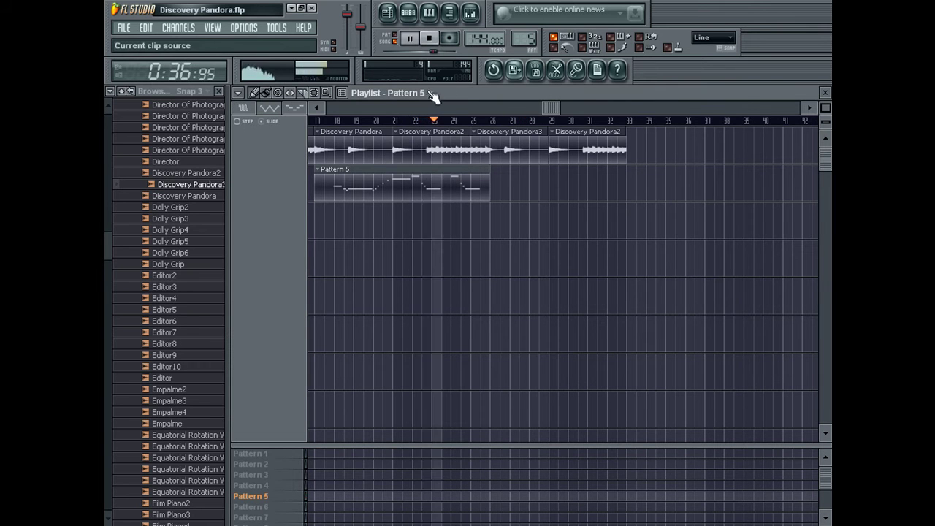
double_click(456, 193)
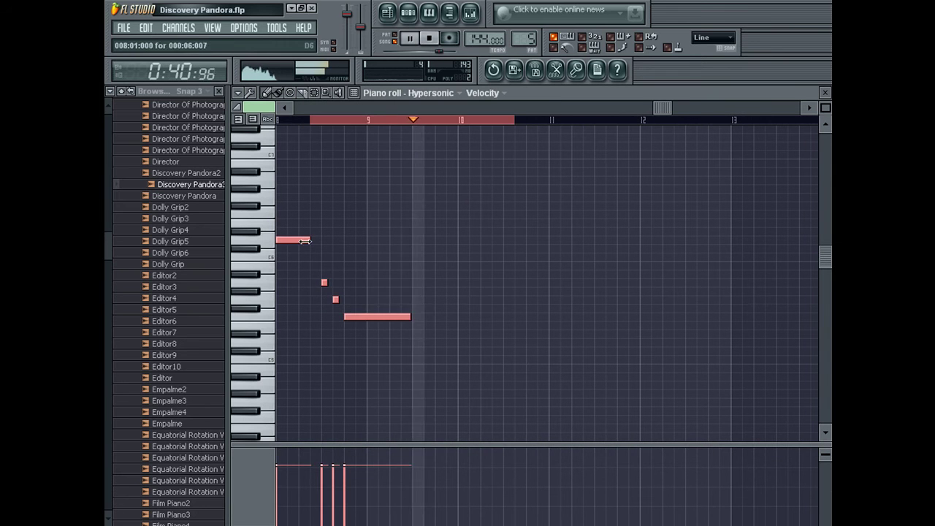
left_click_drag(304, 240, 293, 240)
Replay the passage and shift the copied four-note phrase further forward so its D6 starts at 007:13
left_click(387, 13)
left_click(421, 120)
double_click(416, 177)
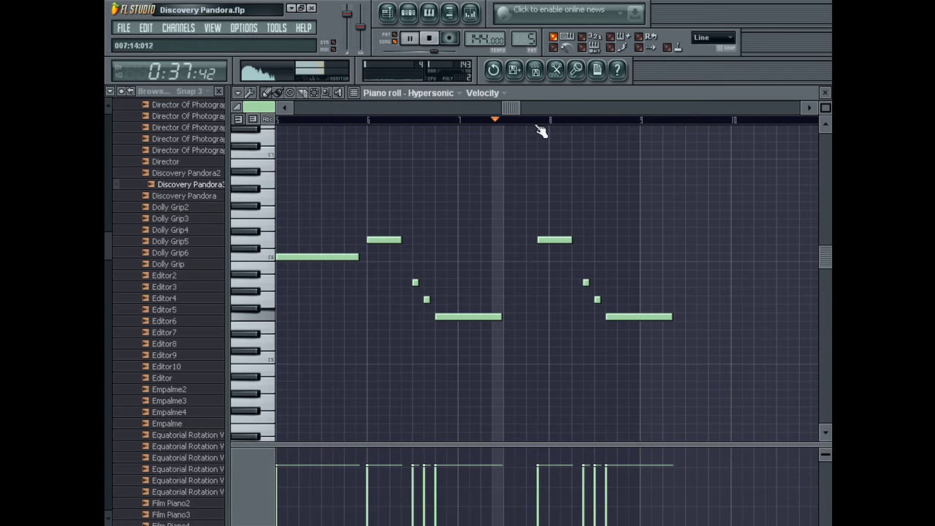
left_click_drag(538, 129, 671, 158)
left_click_drag(559, 239, 540, 240)
Add a long D5 in the middle of bar 9 and a long C5 in the middle of bar 10, and play the passage
left_click_drag(514, 108, 568, 111)
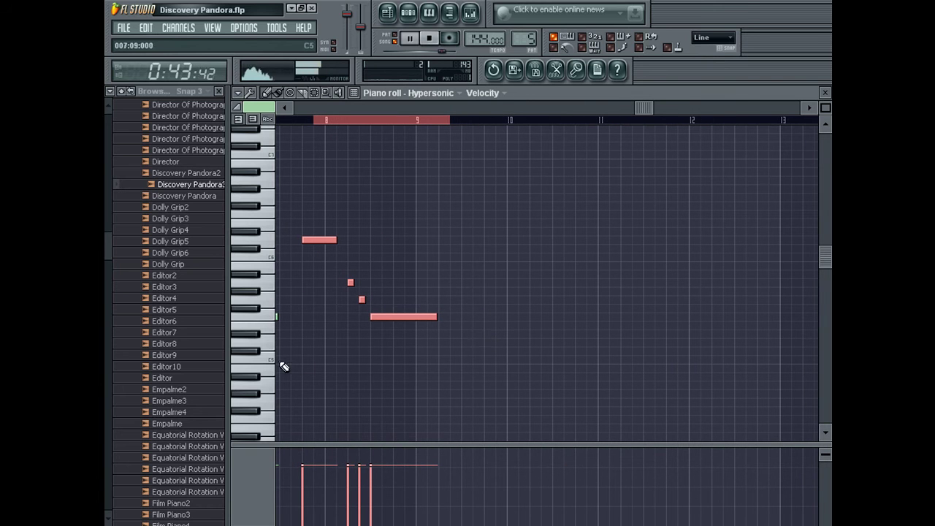
left_click_drag(387, 355, 514, 355)
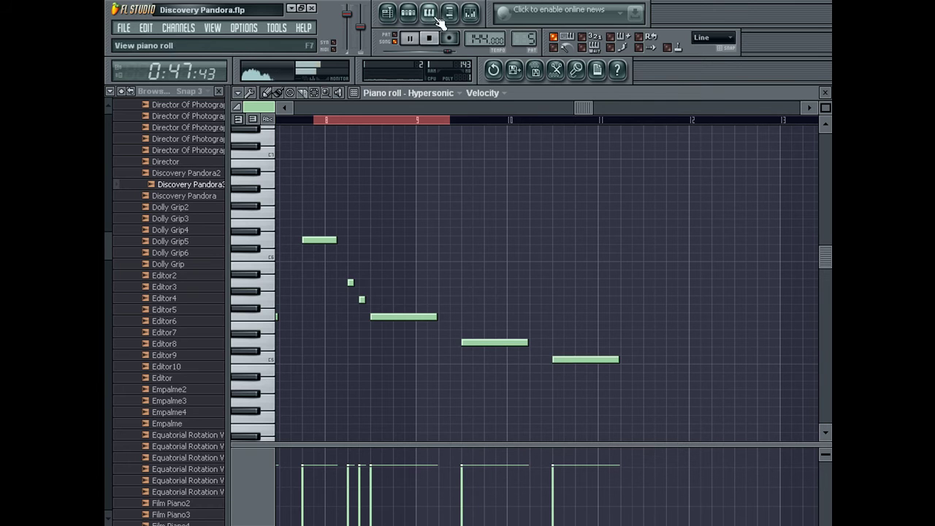
left_click(401, 42)
left_click(472, 121)
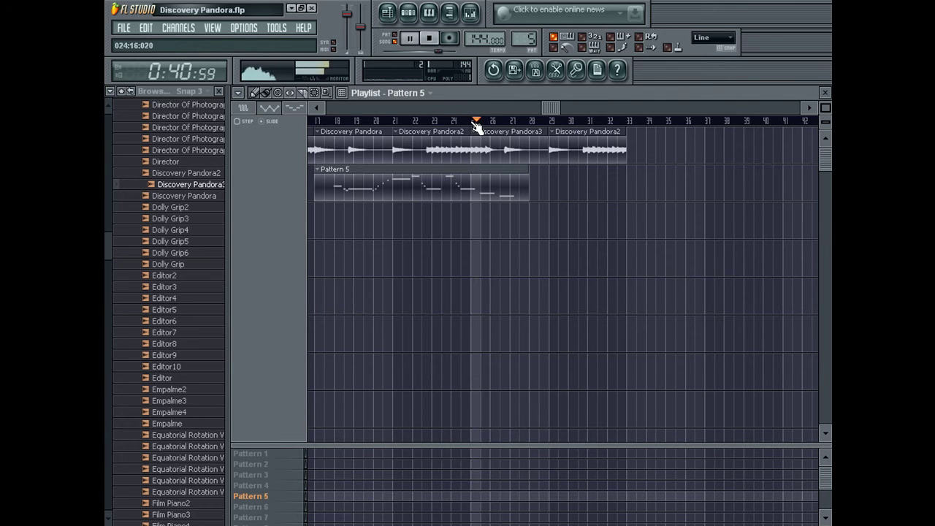
left_click(452, 122)
Move Pattern 5's long D5 to 009:13 and its long C5 to 011:09
double_click(442, 183)
right_click(451, 190)
left_click_drag(520, 342, 545, 344)
left_click_drag(609, 359, 700, 362)
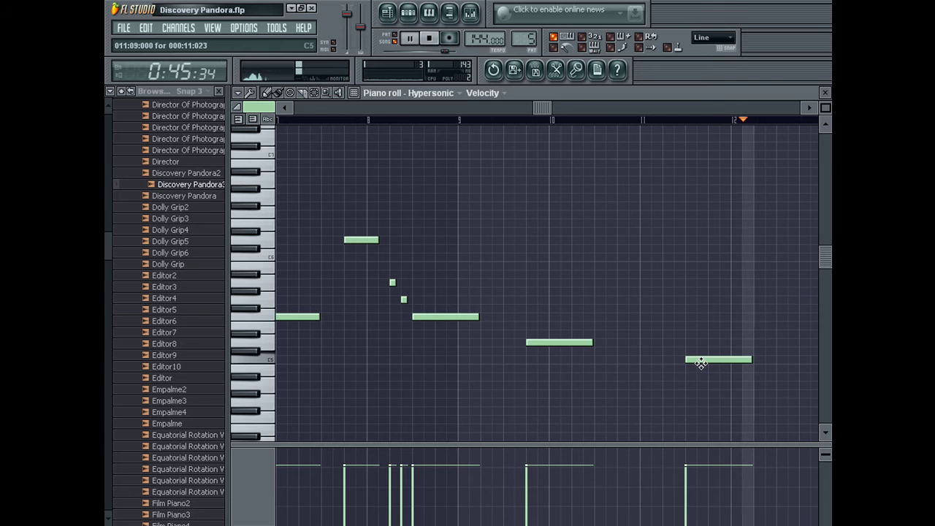
Play the song around bar 25 while following Pattern 5 to check the timing of the D5 and C5
left_click(395, 40)
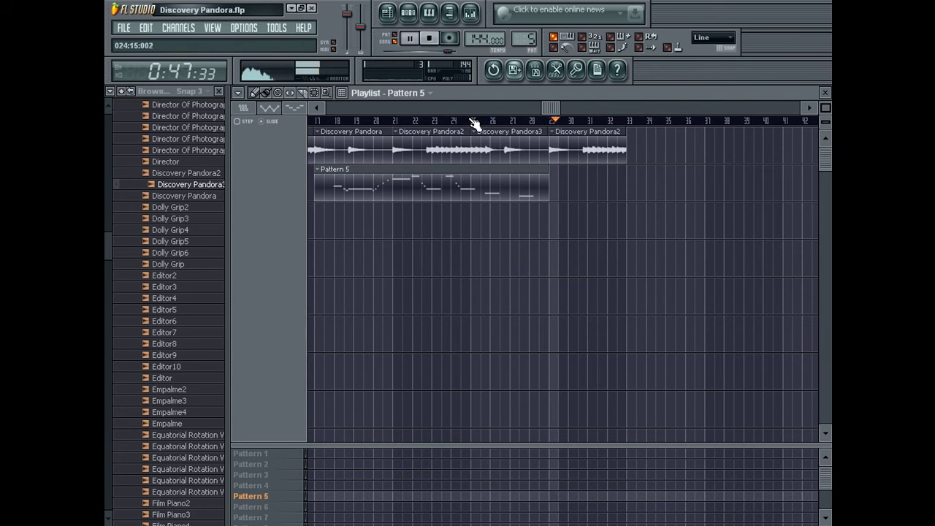
double_click(446, 184)
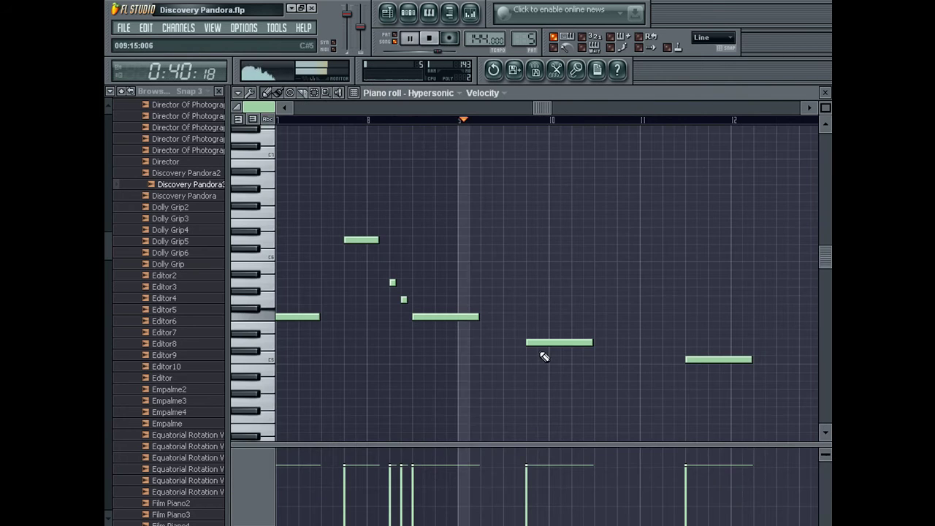
mouse_move(543, 342)
left_mouse_down()
mouse_move(559, 341)
mouse_move(546, 344)
left_mouse_up()
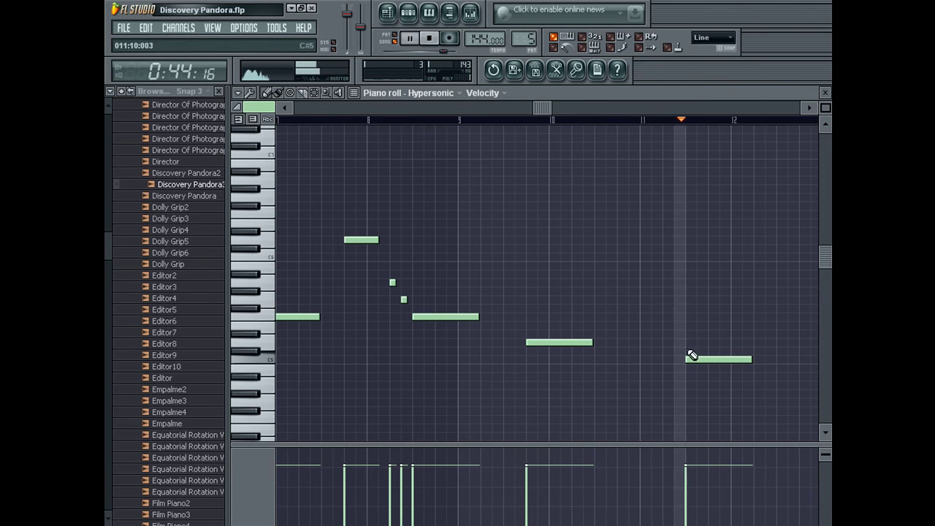
left_click(389, 14)
left_click(472, 122)
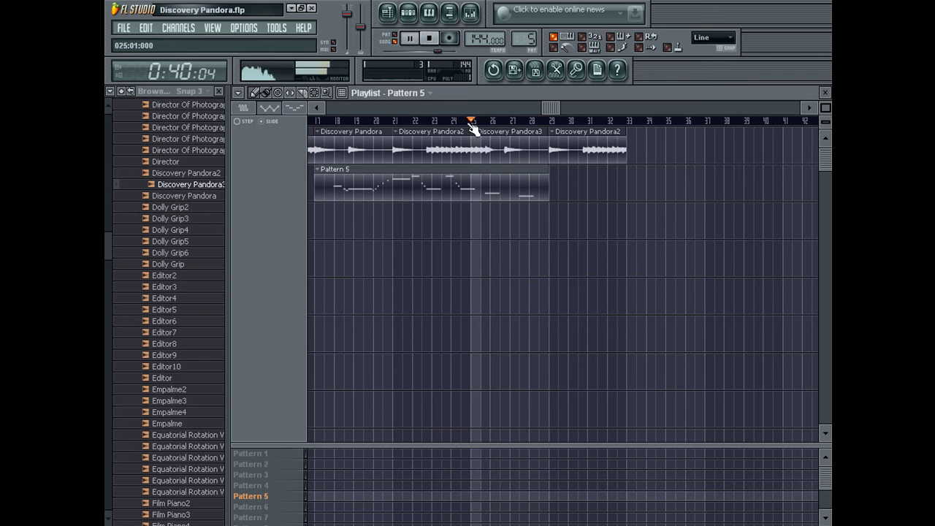
Try moving the second Discovery Pandora3 clip half a bar later, to 025:09, and replay from bar 24
left_click_drag(530, 144, 536, 144)
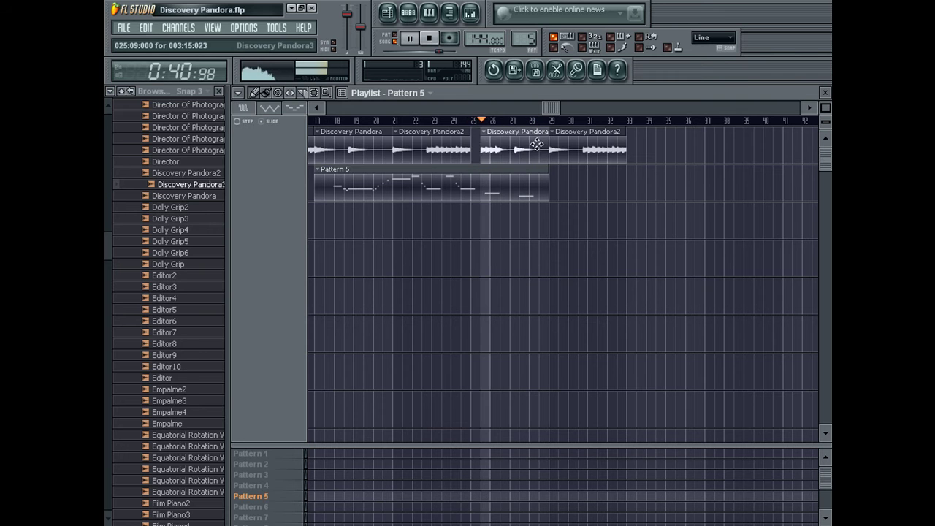
left_click(455, 121)
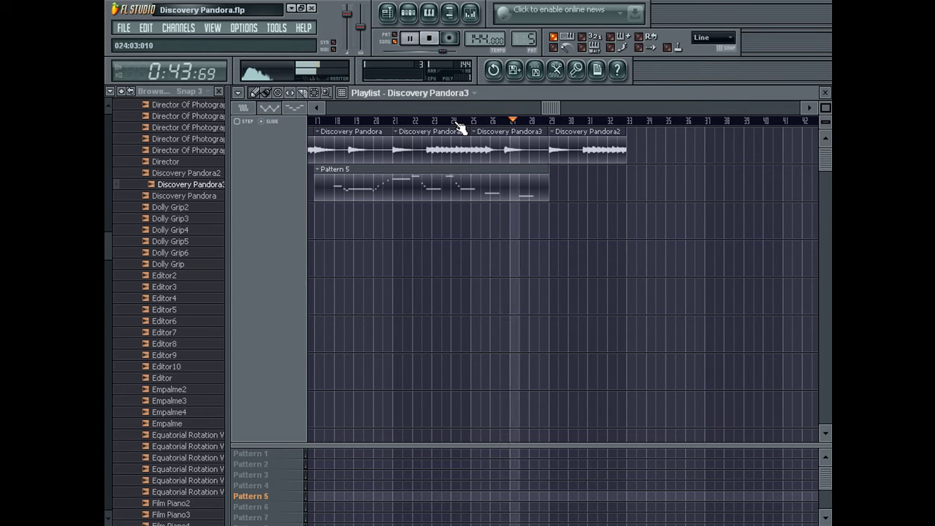
left_click(457, 122)
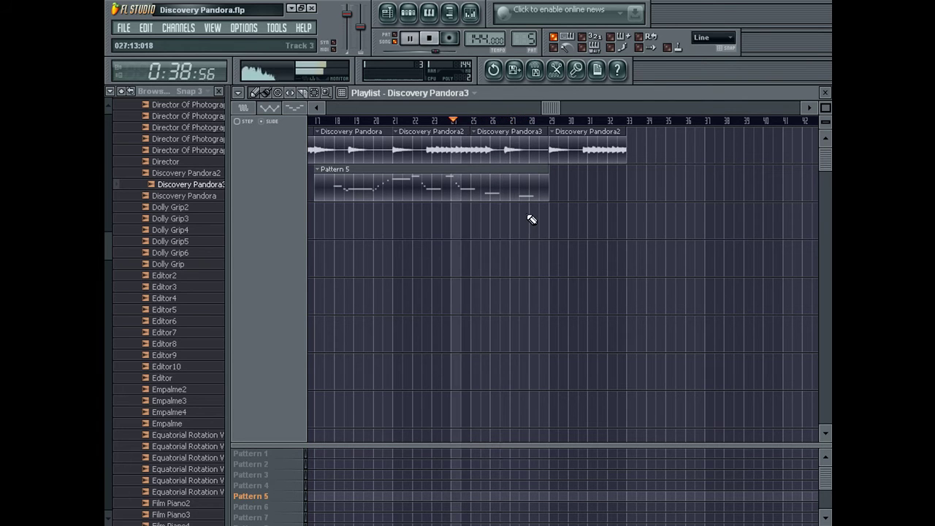
Move Pattern 5's long C5 to the start of bar 11 and replay the passage from bar 24
double_click(496, 190)
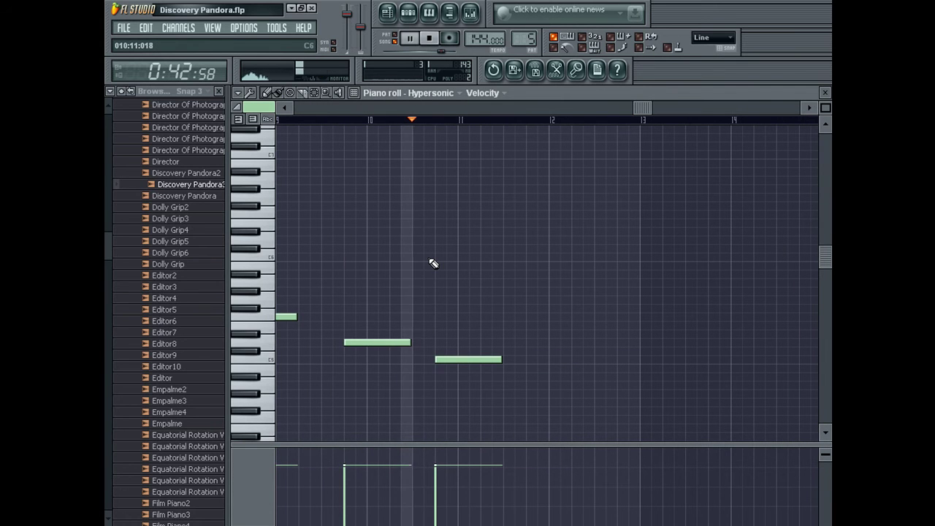
left_click_drag(467, 359, 490, 359)
left_click(389, 13)
left_click(464, 121)
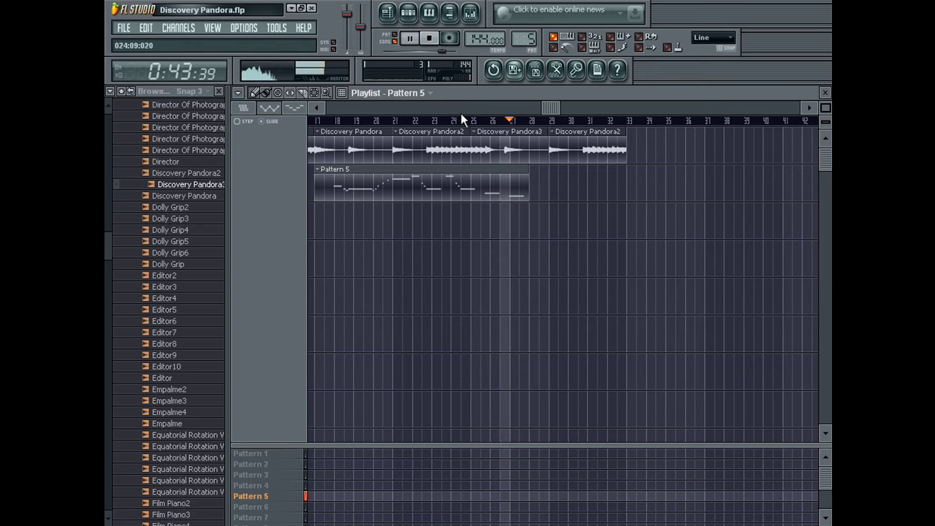
left_click(466, 121)
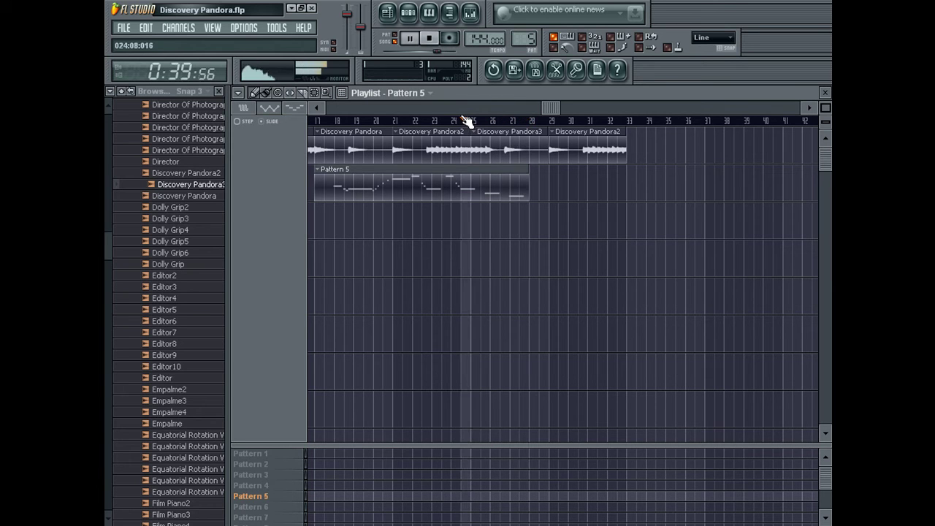
double_click(453, 196)
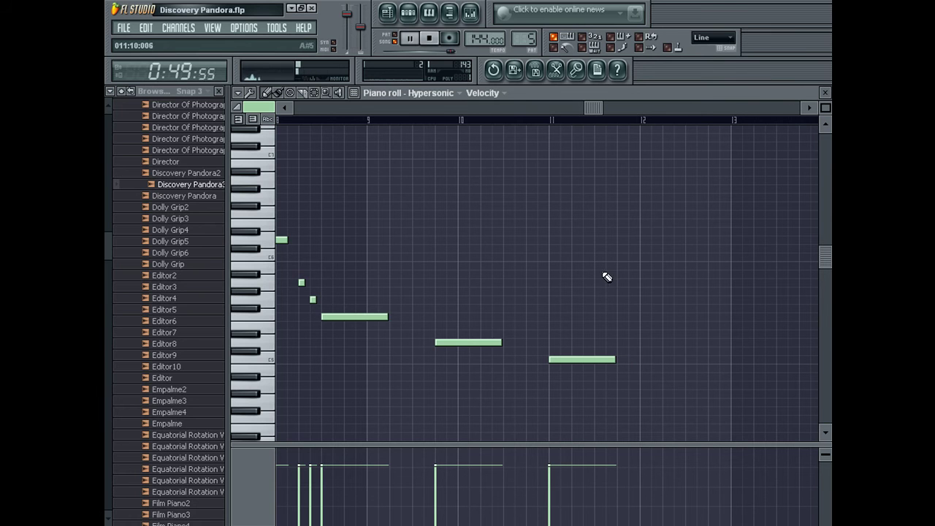
Select Pattern 6 and place its clips on Track 3 at bars 9, 13, 17, 21, 25 and 29
scroll(105, 194, "up", 15)
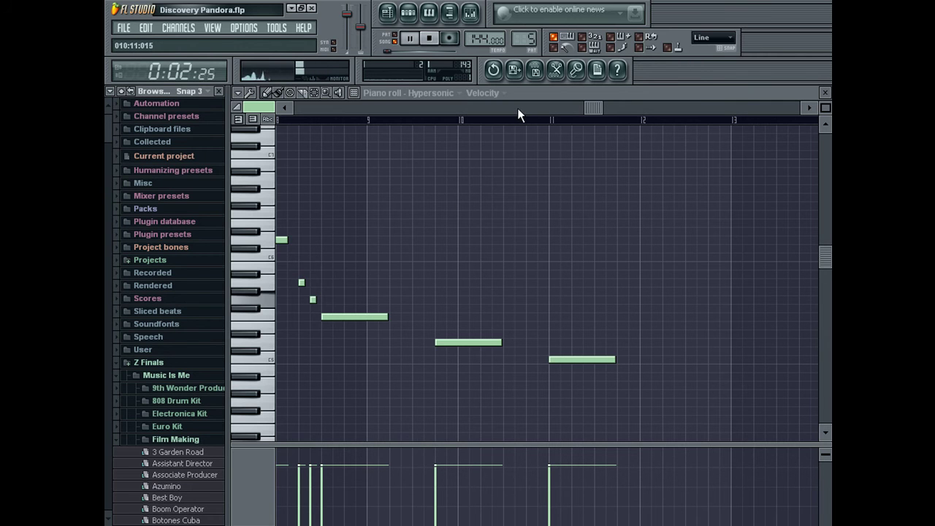
left_click(825, 97)
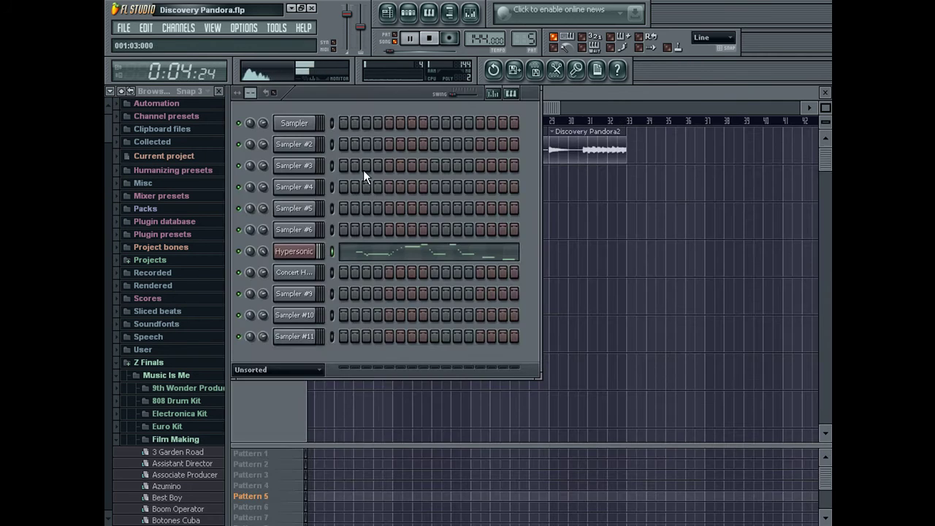
left_click_drag(524, 40, 524, 33)
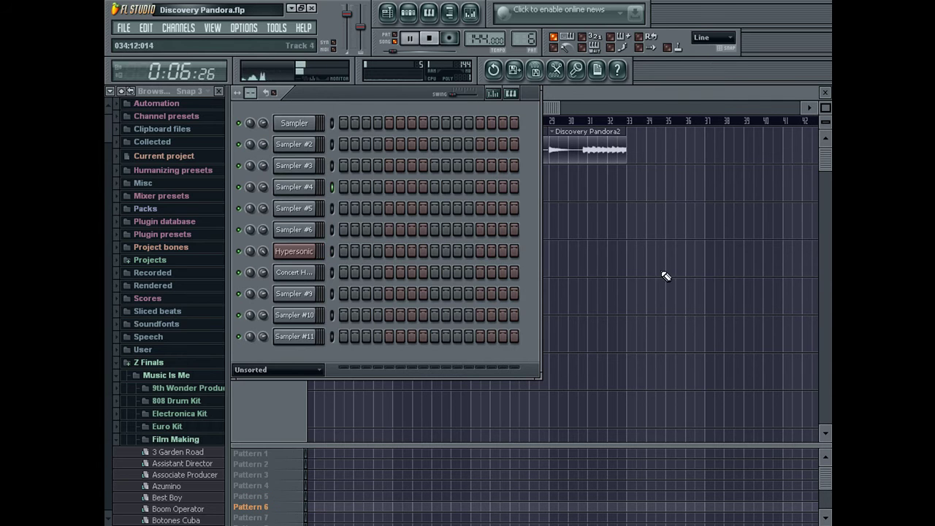
left_click(632, 219)
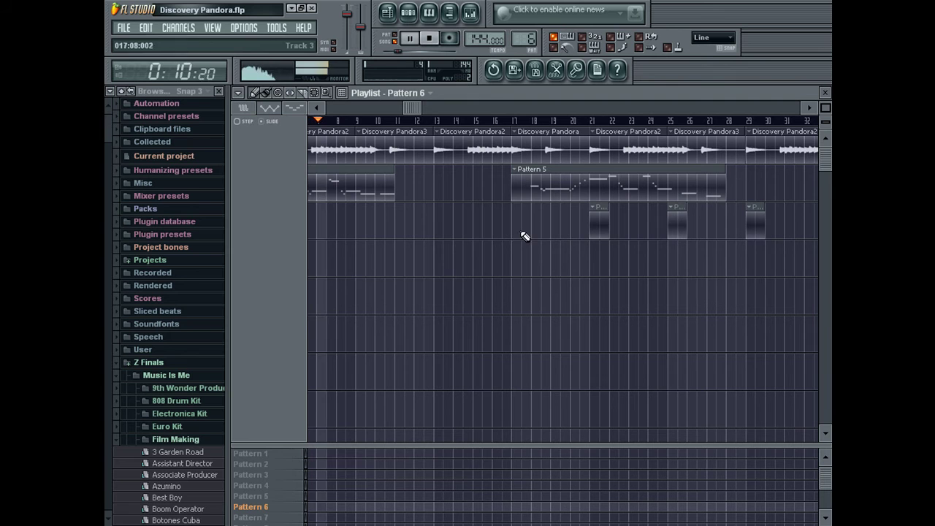
left_click(446, 233)
left_click(363, 228)
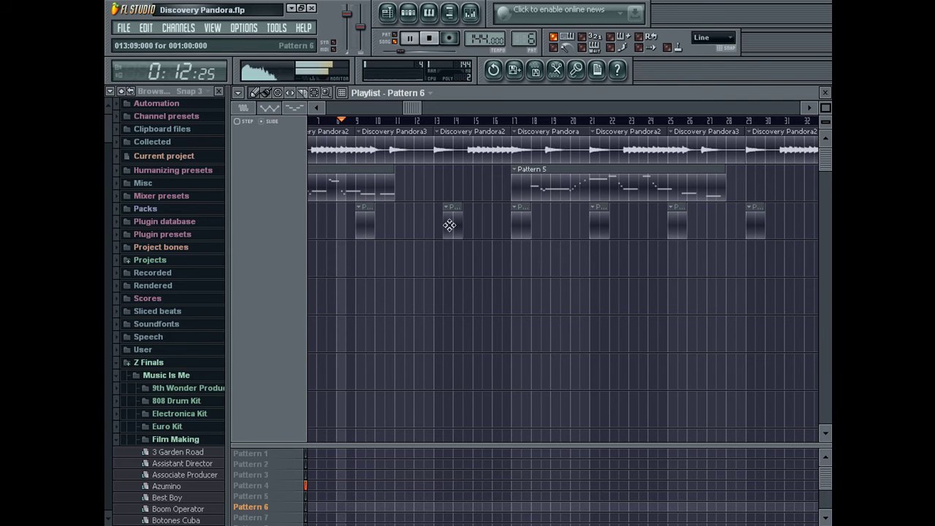
left_click_drag(448, 232, 438, 234)
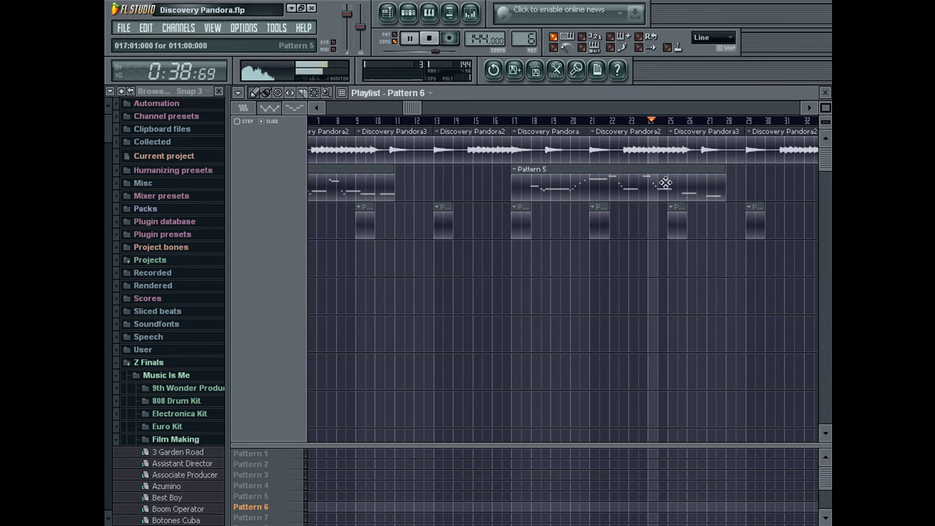
Move Pattern 5's long D5 to 009:09 and its long C5 to 010:05
double_click(666, 184)
left_click_drag(445, 325, 424, 328)
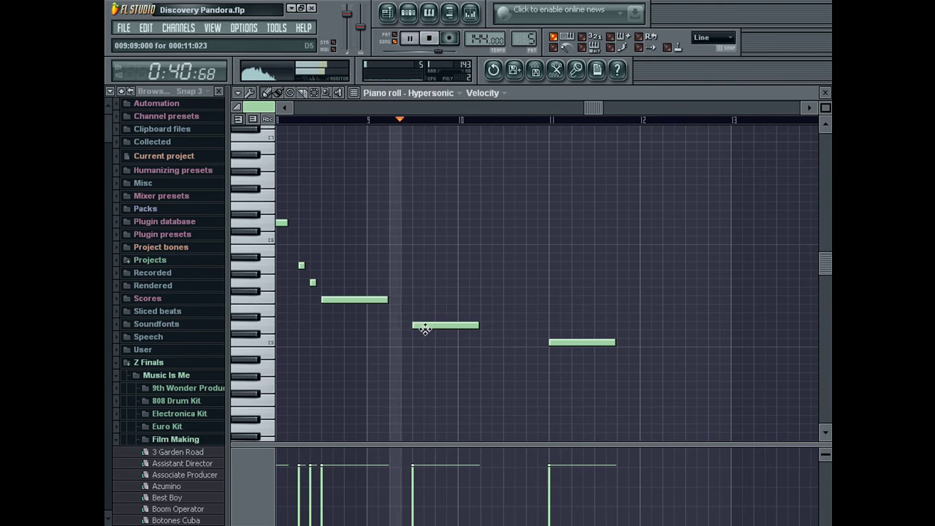
left_click_drag(572, 343, 508, 346)
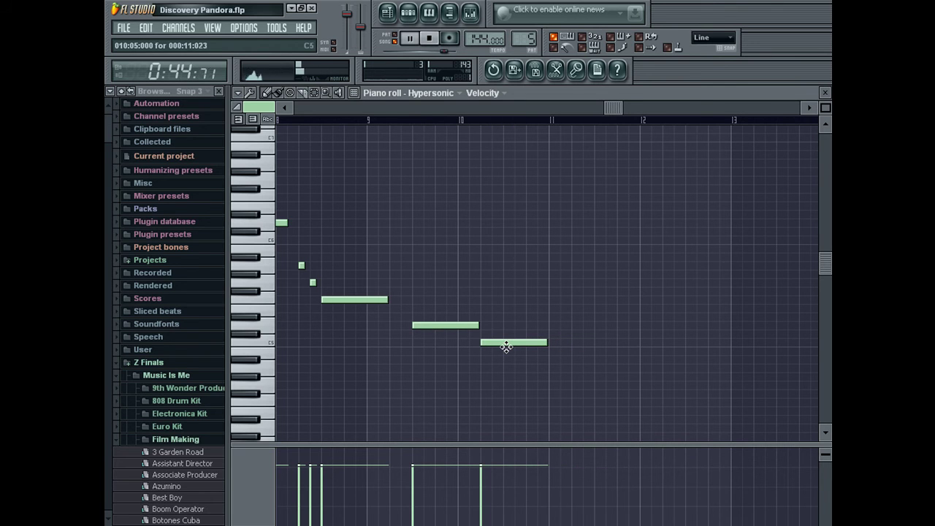
Compare the endings of Patterns 4 and 5, and move Pattern 5's long D5 to 009:05
key("KP_Subtract")
key("KP_Add")
key("KP_Subtract")
key("KP_Add")
key("KP_Subtract")
key("KP_Add")
key("KP_Subtract")
key("KP_Add")
key("KP_Subtract")
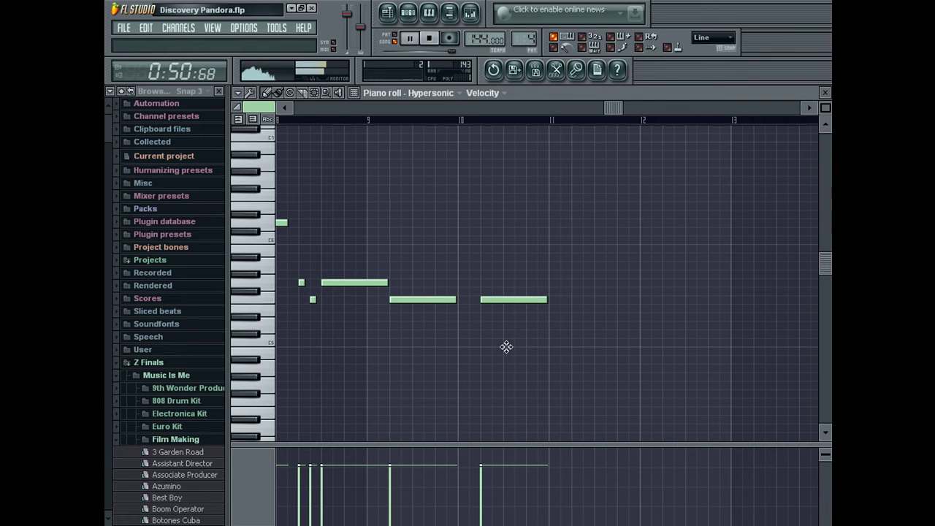
key("KP_Add")
key("KP_Subtract")
key("KP_Add")
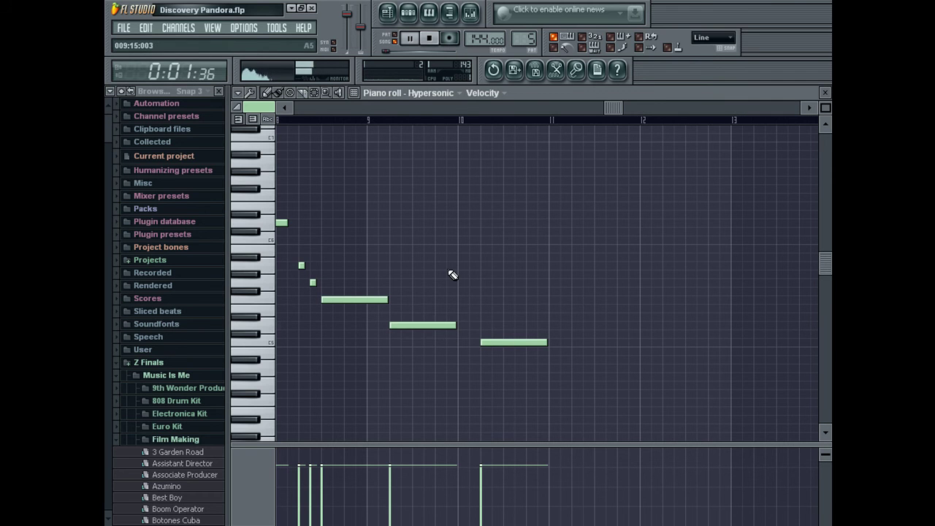
Reselect Pattern 6 and add its clips on Track 3 at bars 5 and 1
key("Escape")
left_click_drag(514, 42, 513, 38)
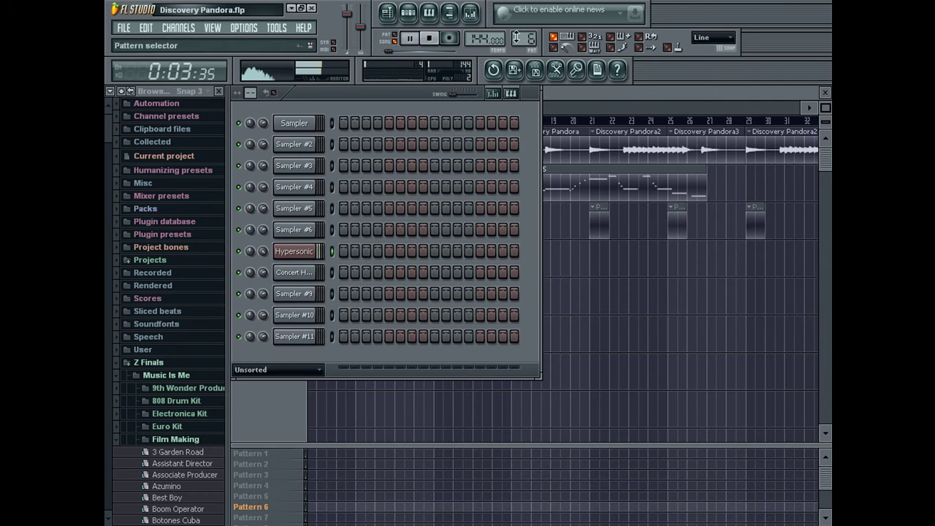
key("Escape")
left_click_drag(403, 111, 105, 212)
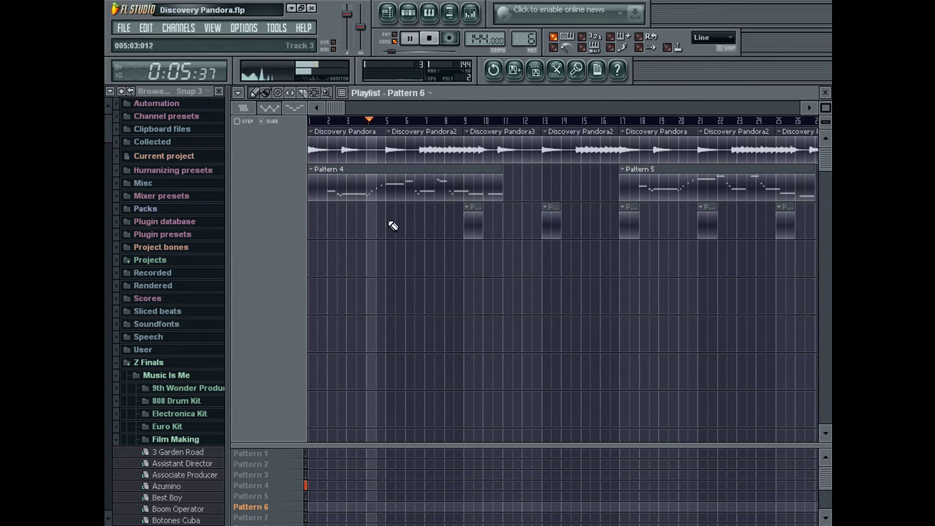
left_click_drag(382, 232, 391, 231)
left_click(316, 232)
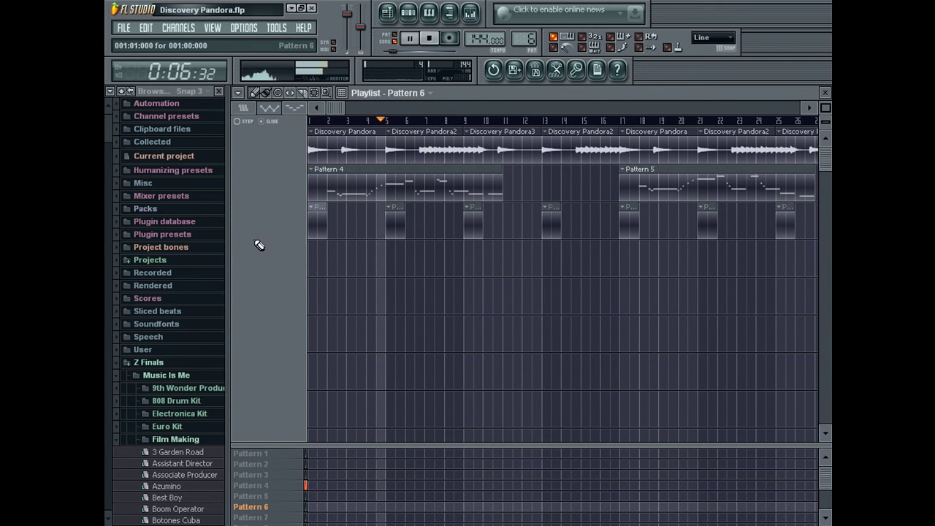
From the 808 Drum Kit's SnareDrum folder, load 808SD_2A_X as a new channel below Sampler #5 and 808SD_2C_X onto Sampler #6
left_click(204, 401)
left_click(826, 94)
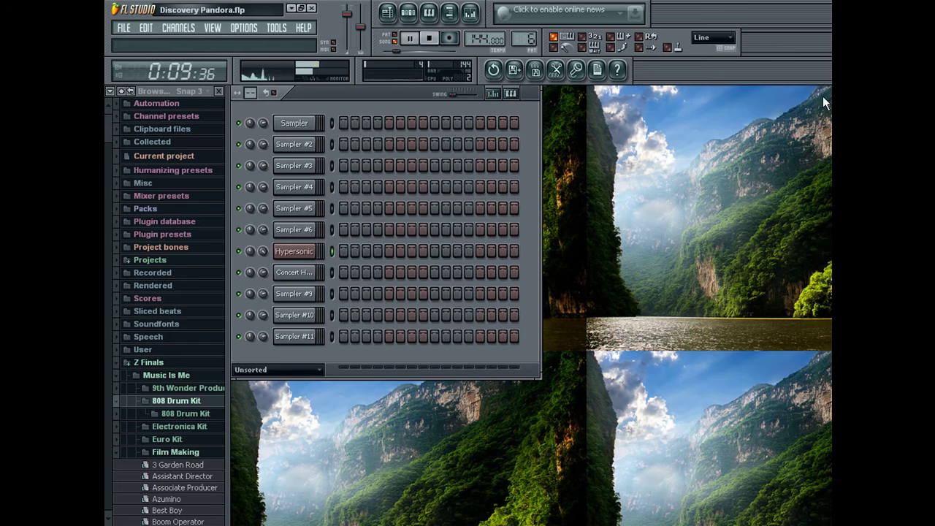
left_click(300, 209)
left_click(300, 209)
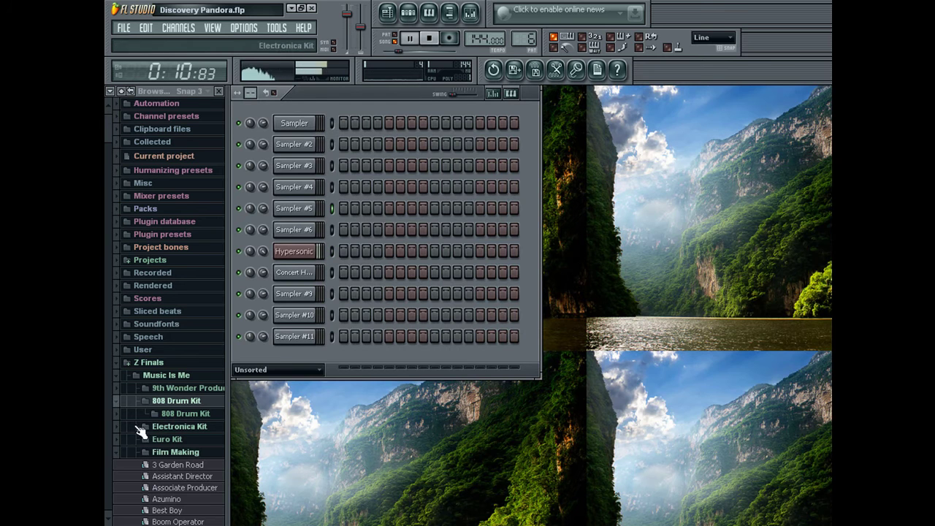
left_click(174, 414)
left_click(184, 275)
left_click(181, 469)
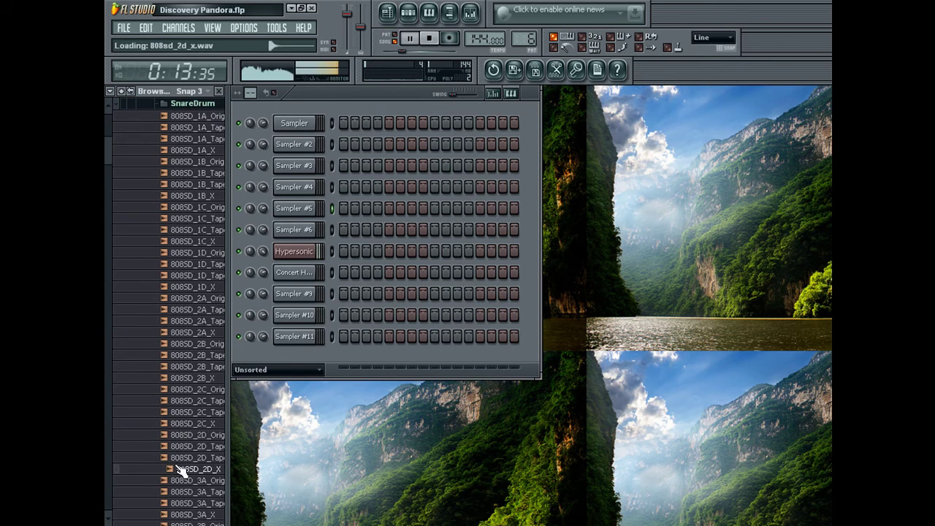
left_click_drag(215, 324, 312, 213)
left_click(194, 378)
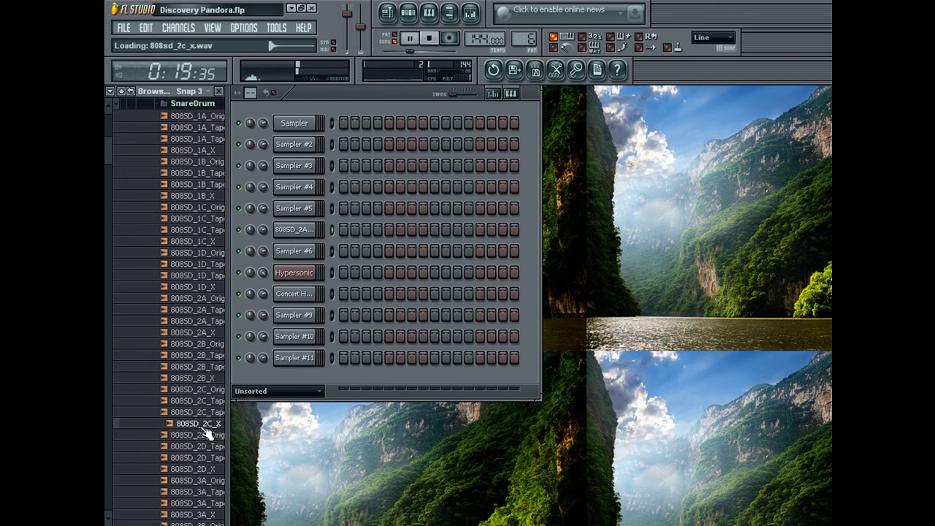
left_click_drag(295, 271, 301, 254)
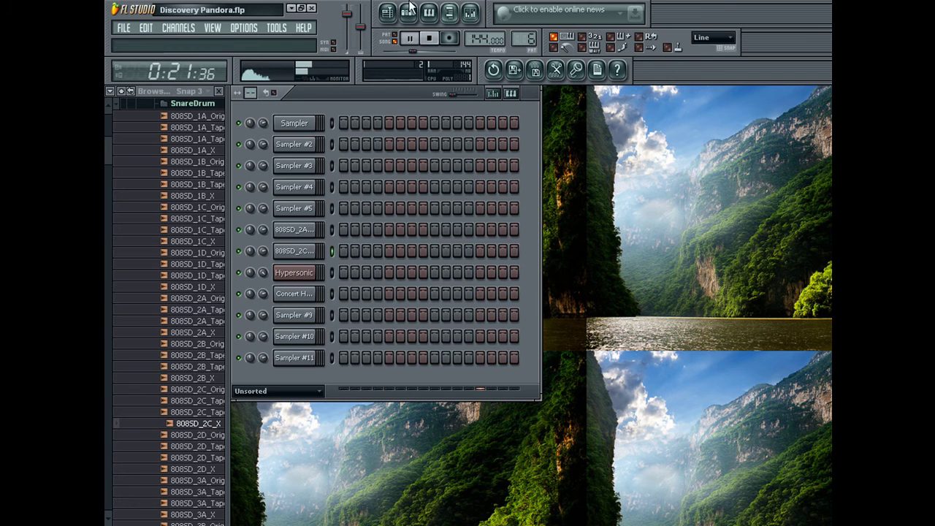
Program 808SD_2C_X in Pattern 6 with a C5 hit on step 9 of each of bars 1 to 4
left_click(428, 13)
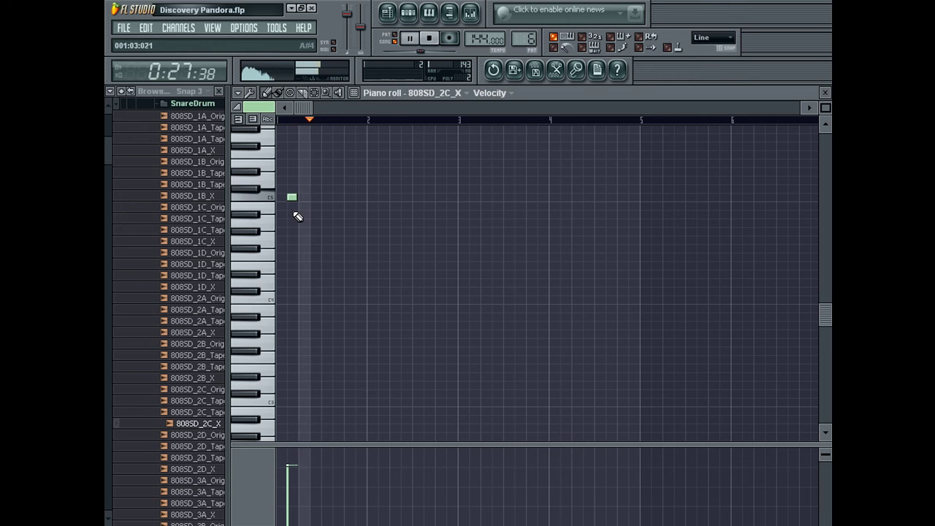
left_click(474, 197)
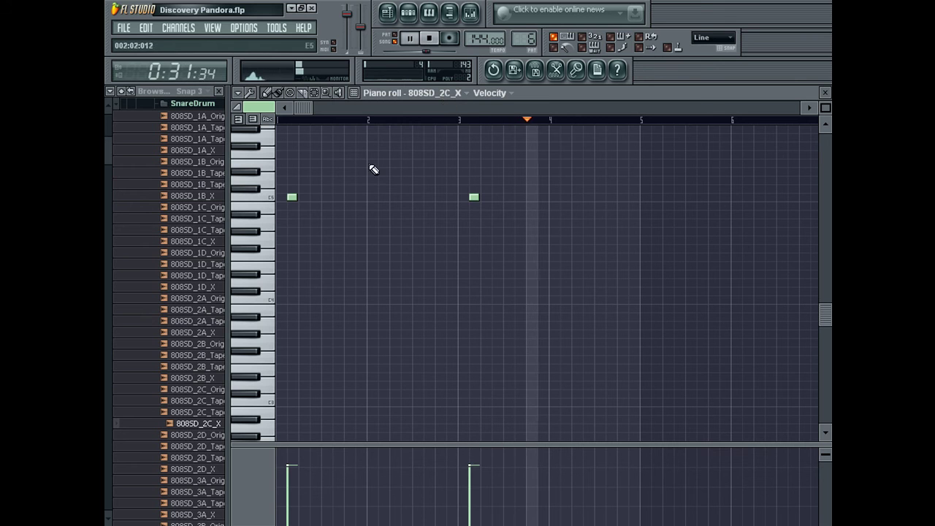
key("ctrl+a")
left_click_drag(325, 197, 412, 196)
Add C5 hits for 808SD_2A_X in Pattern 6 at 001:03 and 003:03
left_click(435, 93)
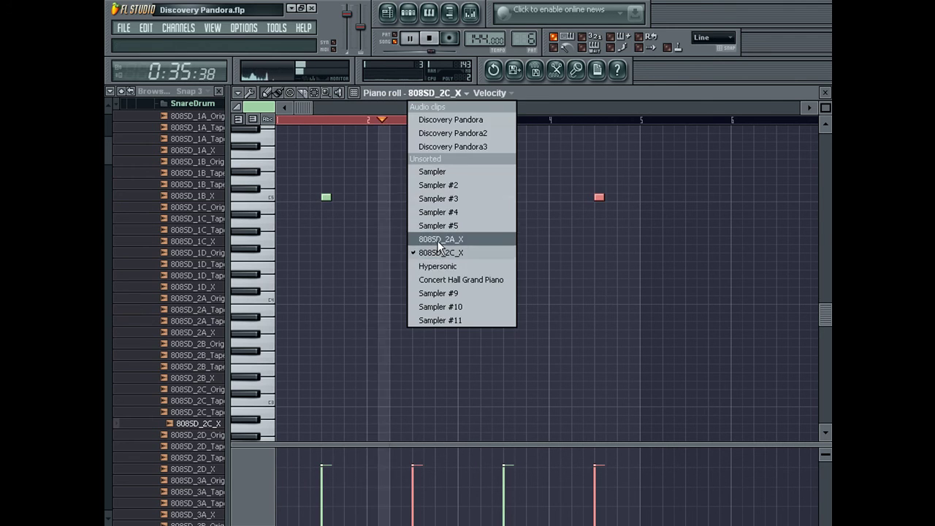
left_click(441, 239)
left_click(293, 197)
key("Escape")
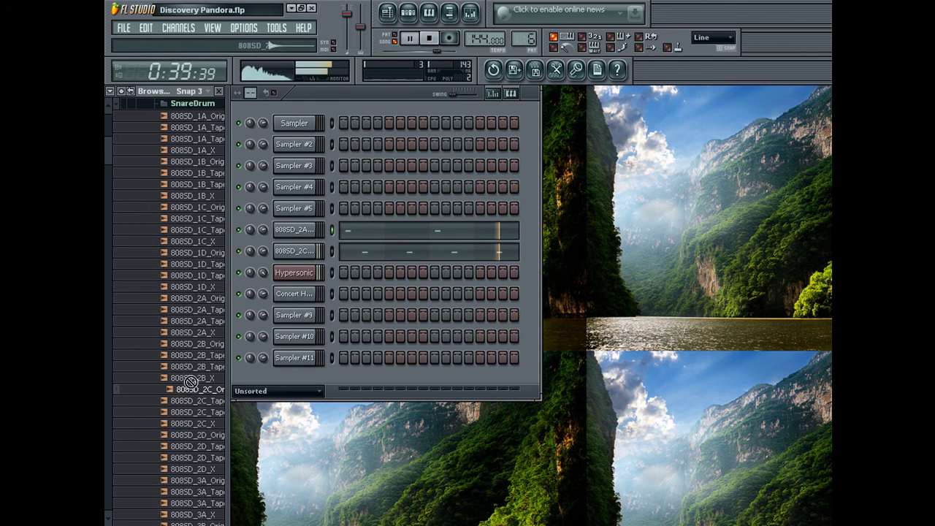
Load 808SD_2C_Orig onto Sampler #5 and add C5 hits at 001:15, 002:03, 002:05, 004:03, 004:05 and 004:15
left_click_drag(294, 217, 294, 209)
left_click(430, 19)
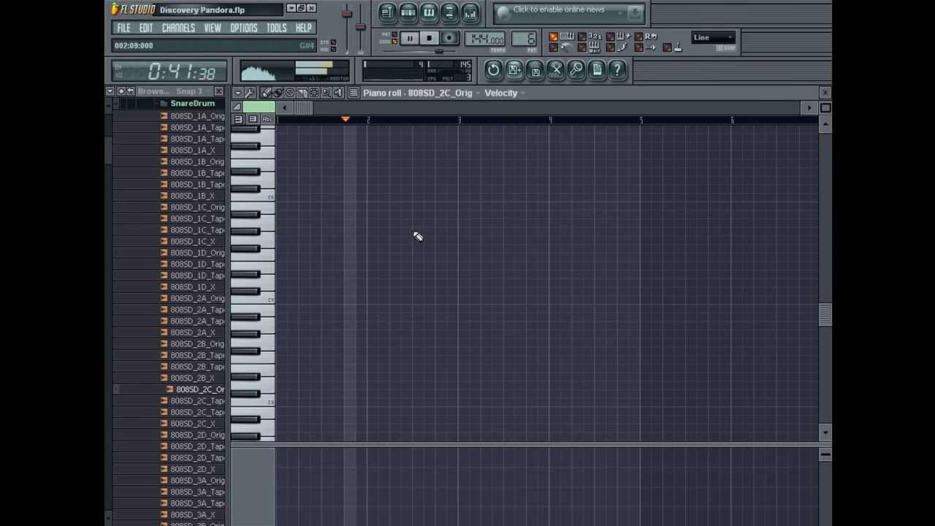
left_click(381, 198)
left_click(394, 197)
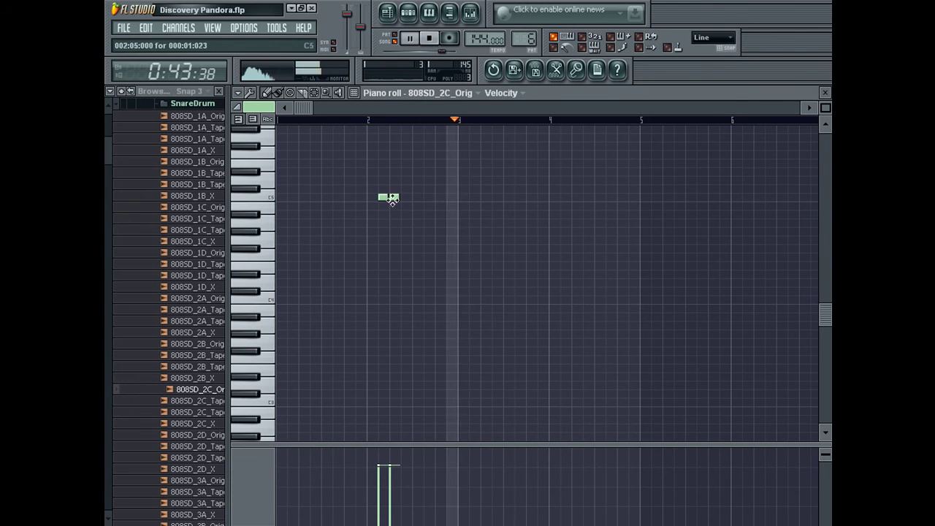
left_click(564, 197)
left_click(574, 198)
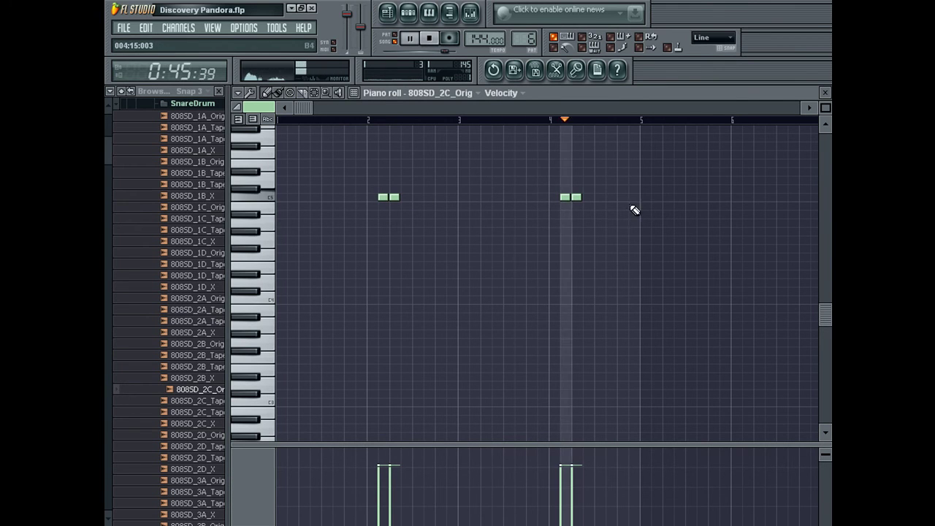
left_click(632, 198)
left_click(361, 197)
Load Euro Kit 009 from the Euro Kit folder onto the first Sampler channel
left_click(208, 150)
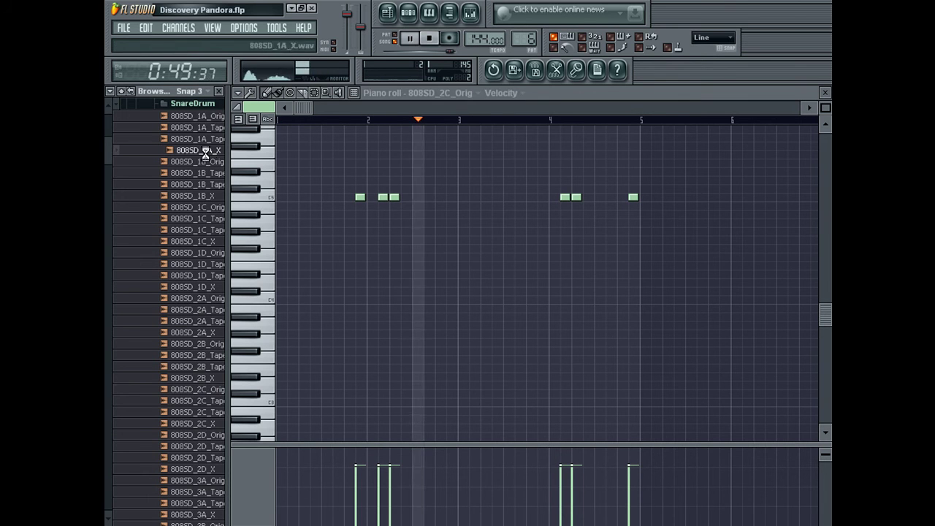
left_click(215, 104)
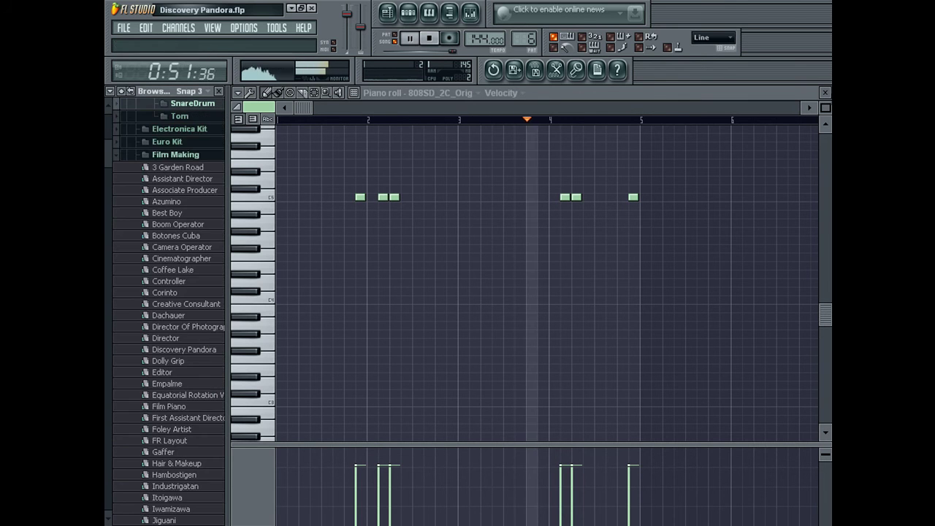
left_click(825, 93)
left_click(307, 125)
left_click(313, 131)
left_click(182, 141)
left_click(194, 206)
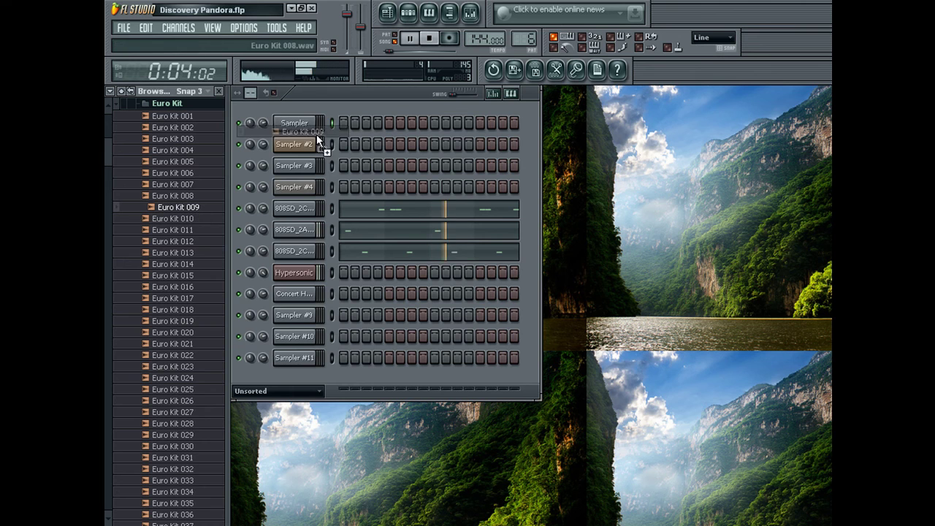
left_click_drag(317, 136, 308, 130)
Program C5 hits for Euro Kit 009 on steps 1, 5 and 15 of bars 1 and 3, and steps 5 and 11 of bars 2 and 4
left_click(442, 19)
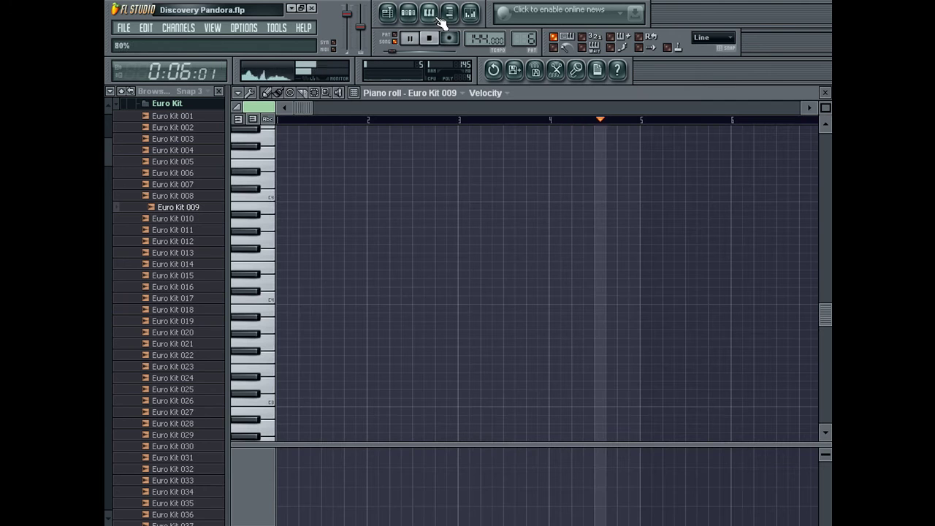
left_click(281, 197)
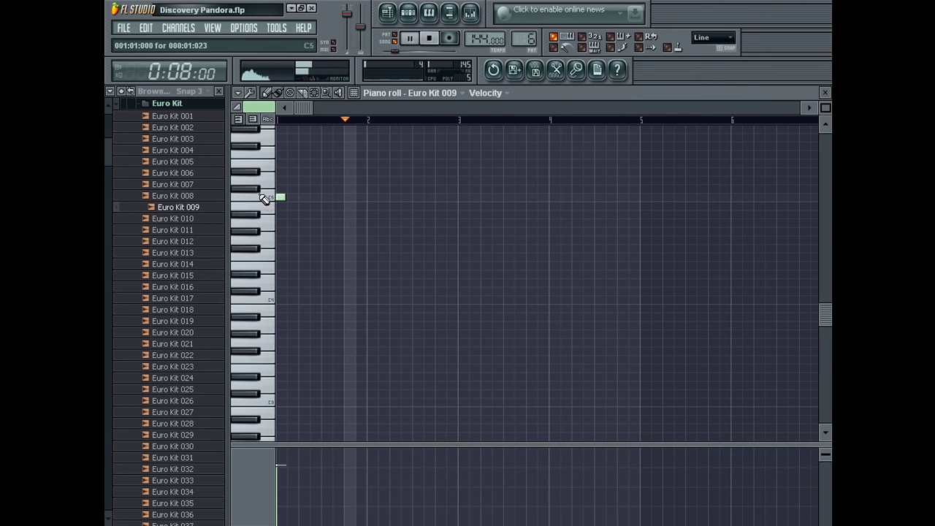
left_click(304, 197)
left_click(462, 197)
left_click(485, 197)
left_click(542, 197)
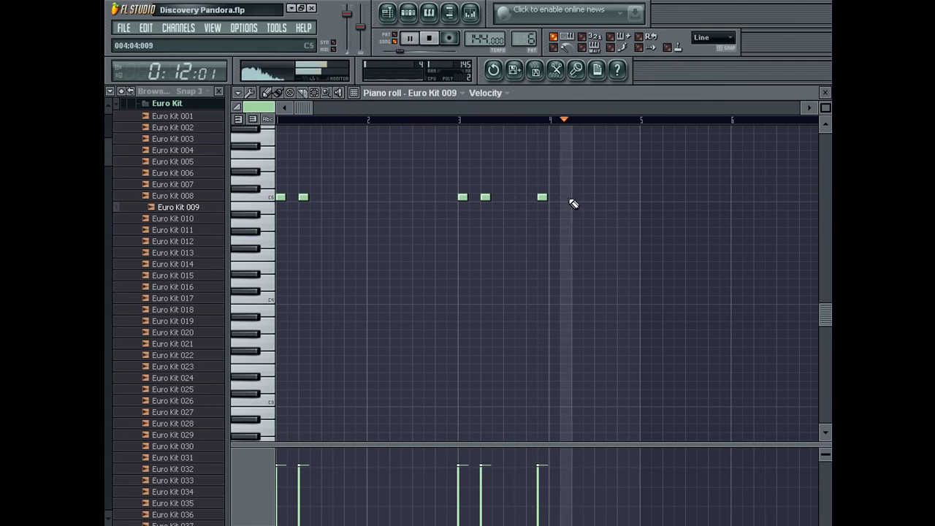
left_click(576, 197)
left_click(610, 198)
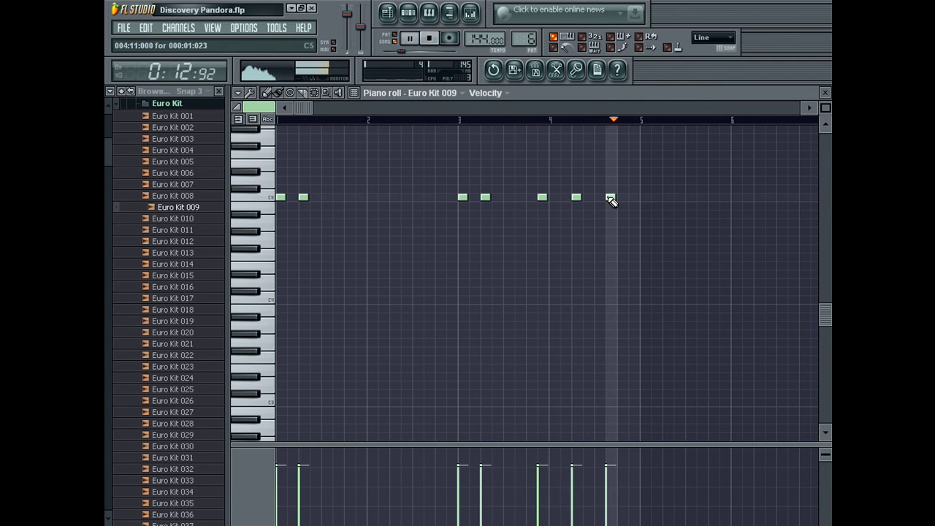
left_click(362, 198)
left_click(395, 198)
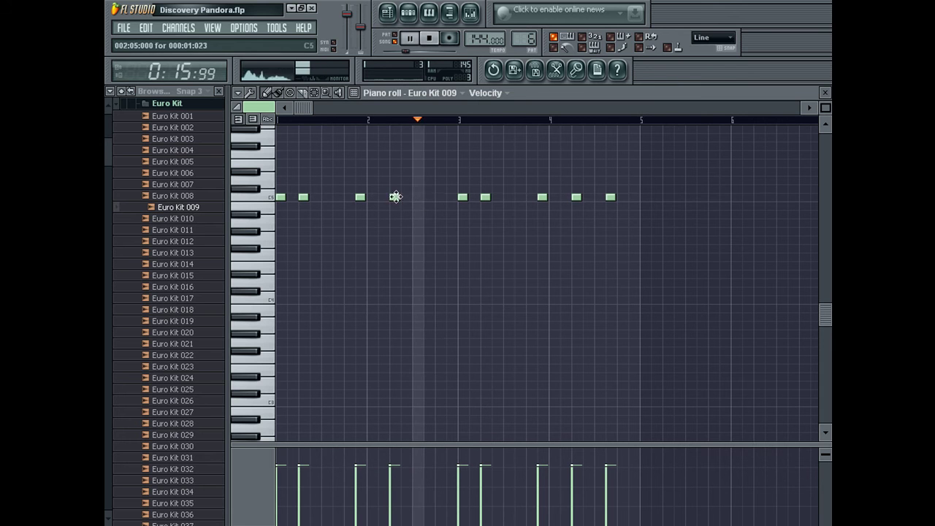
left_click(428, 197)
left_click(826, 92)
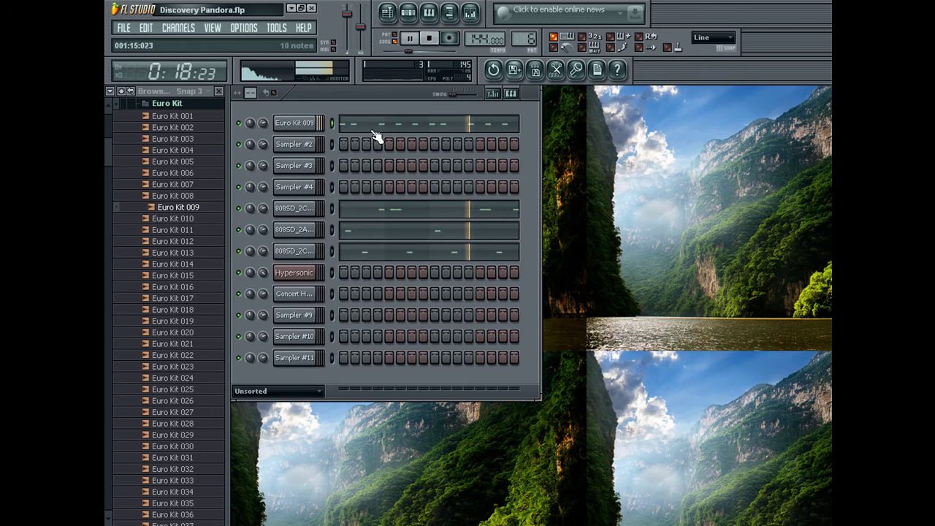
Load Euro Kit 008 onto Sampler #2 and open the channel settings of Euro Kit 009
left_click(274, 123)
left_click(295, 146)
left_click(295, 146)
middle_click(198, 197)
left_click(310, 124)
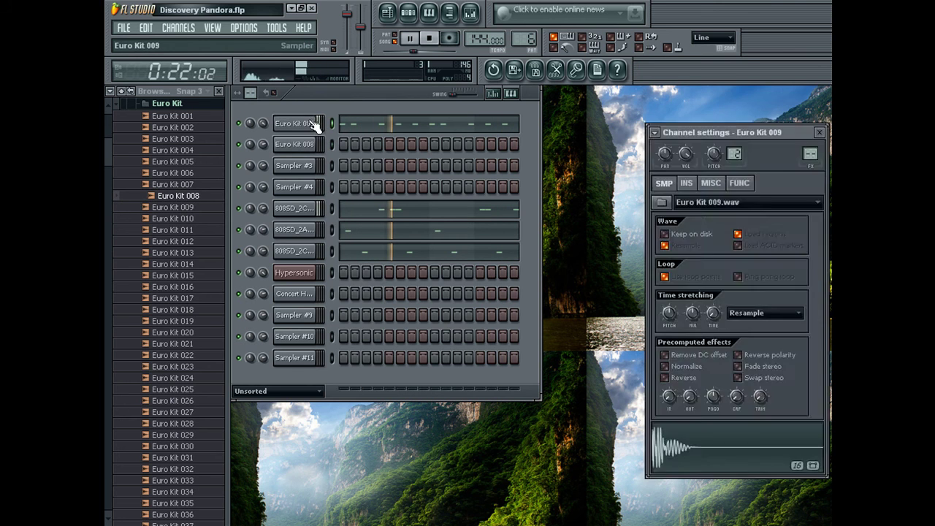
Copy the Euro Kit 009 note pattern to the Euro Kit 008 channel and slightly lower the Euro Kit 008 channel volume
left_click(309, 124)
key("ctrl+c")
left_click(299, 146)
left_click(300, 146)
key("ctrl+v")
left_click_drag(265, 146, 264, 151)
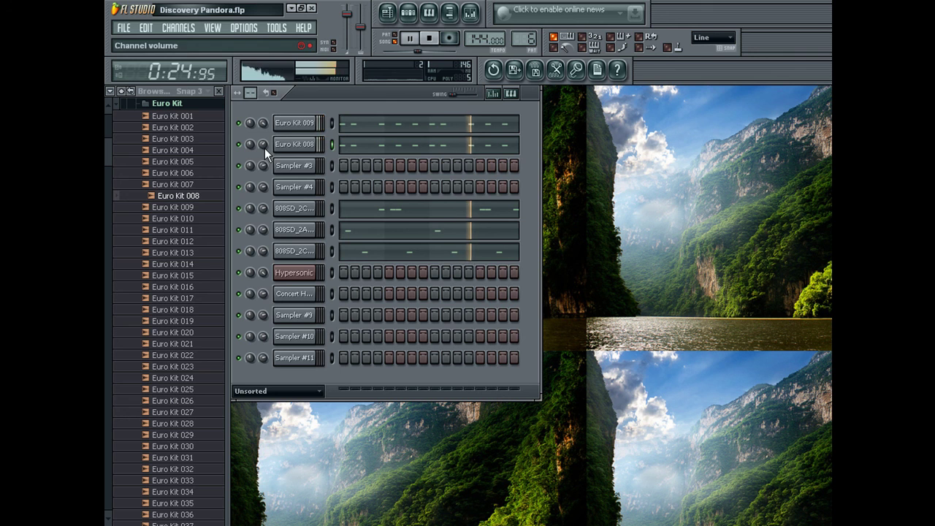
Audition Euro Kit samples 011 to 015 and look through the neighbouring sample folders for another drum sound
left_click(189, 230)
left_click(184, 244)
left_click(181, 254)
left_click(179, 275)
left_click(188, 252)
left_click(189, 265)
left_click(186, 276)
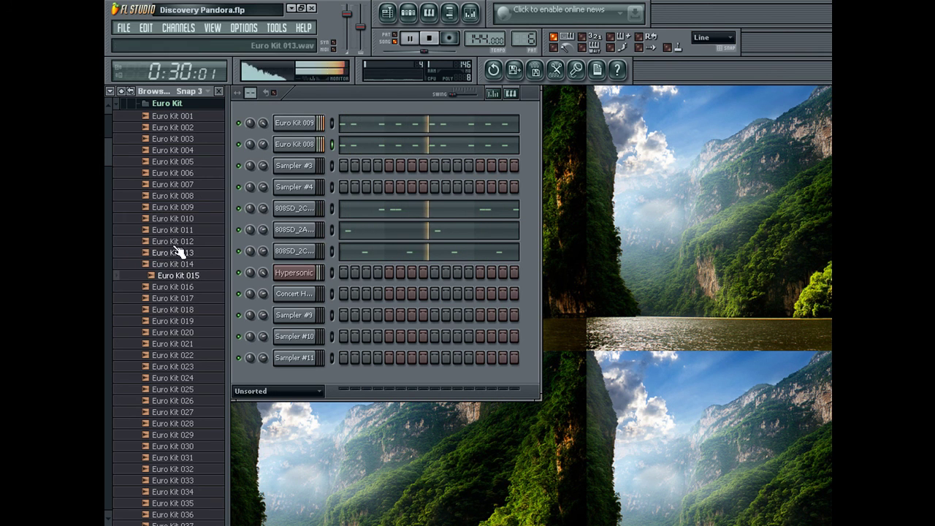
left_click(179, 105)
left_click(176, 107)
left_click(178, 115)
left_click(178, 106)
left_click(186, 118)
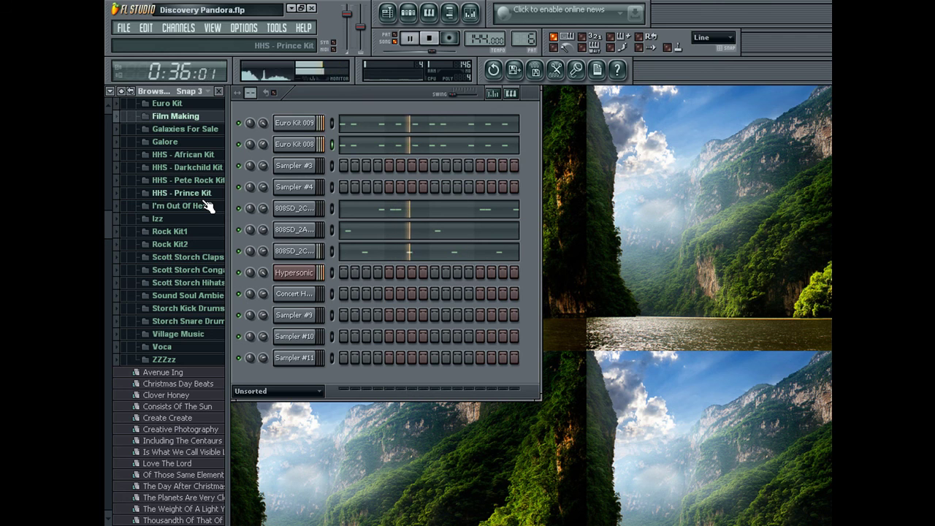
Audition samples in the Rock Kit2 folder and load Rock Kit2 005 onto Sampler #3
left_click(205, 244)
left_click(204, 242)
left_click(201, 186)
left_click(202, 175)
left_click(202, 163)
left_click(203, 152)
left_click(203, 140)
left_click(203, 129)
left_click(200, 151)
left_click(197, 162)
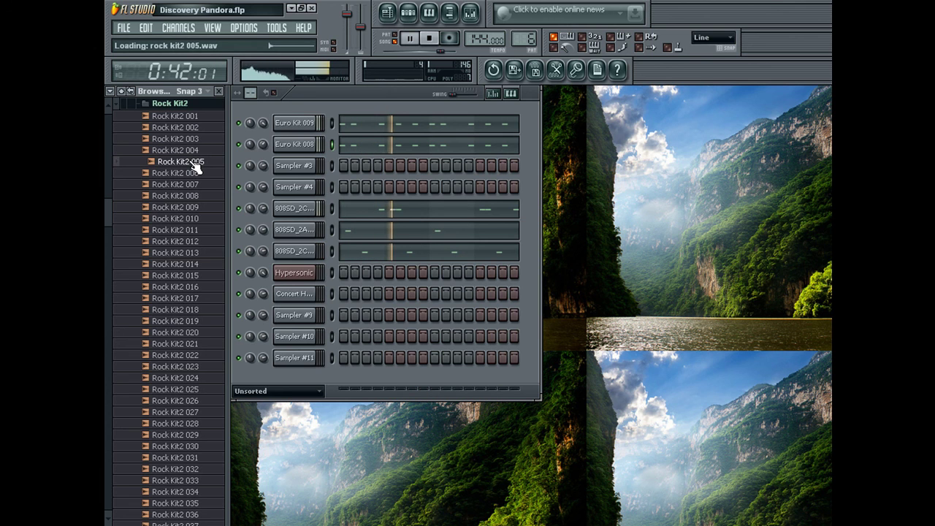
left_click_drag(196, 167, 289, 167)
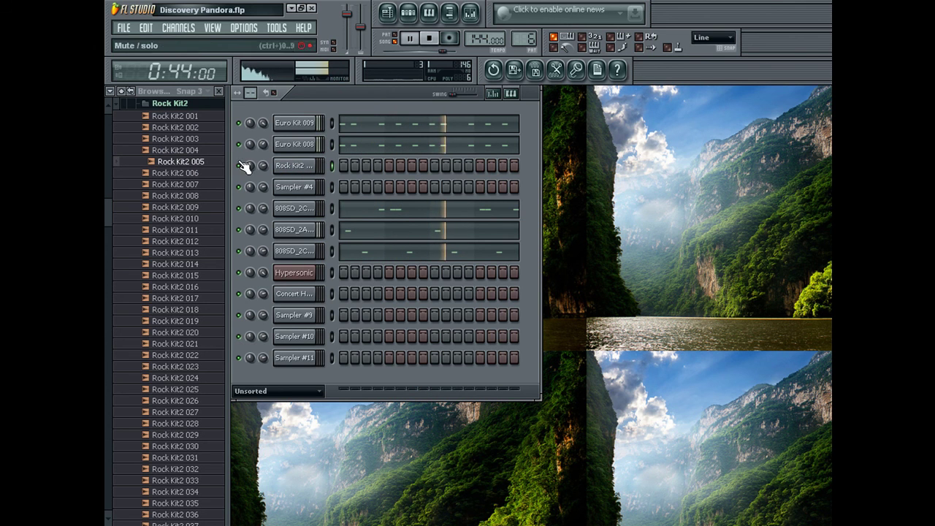
Add C5 notes for Rock Kit2 005 in the piano roll every two steps from 001:15 to 002:11
left_click(442, 18)
left_click(361, 198)
left_click(371, 197)
left_click(383, 197)
left_click(395, 198)
left_click(405, 197)
left_click(417, 197)
left_click(427, 197)
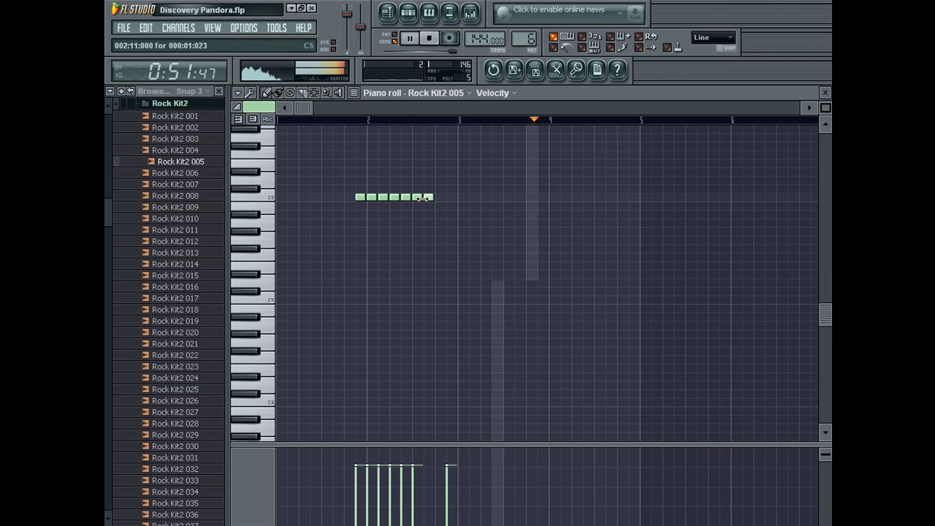